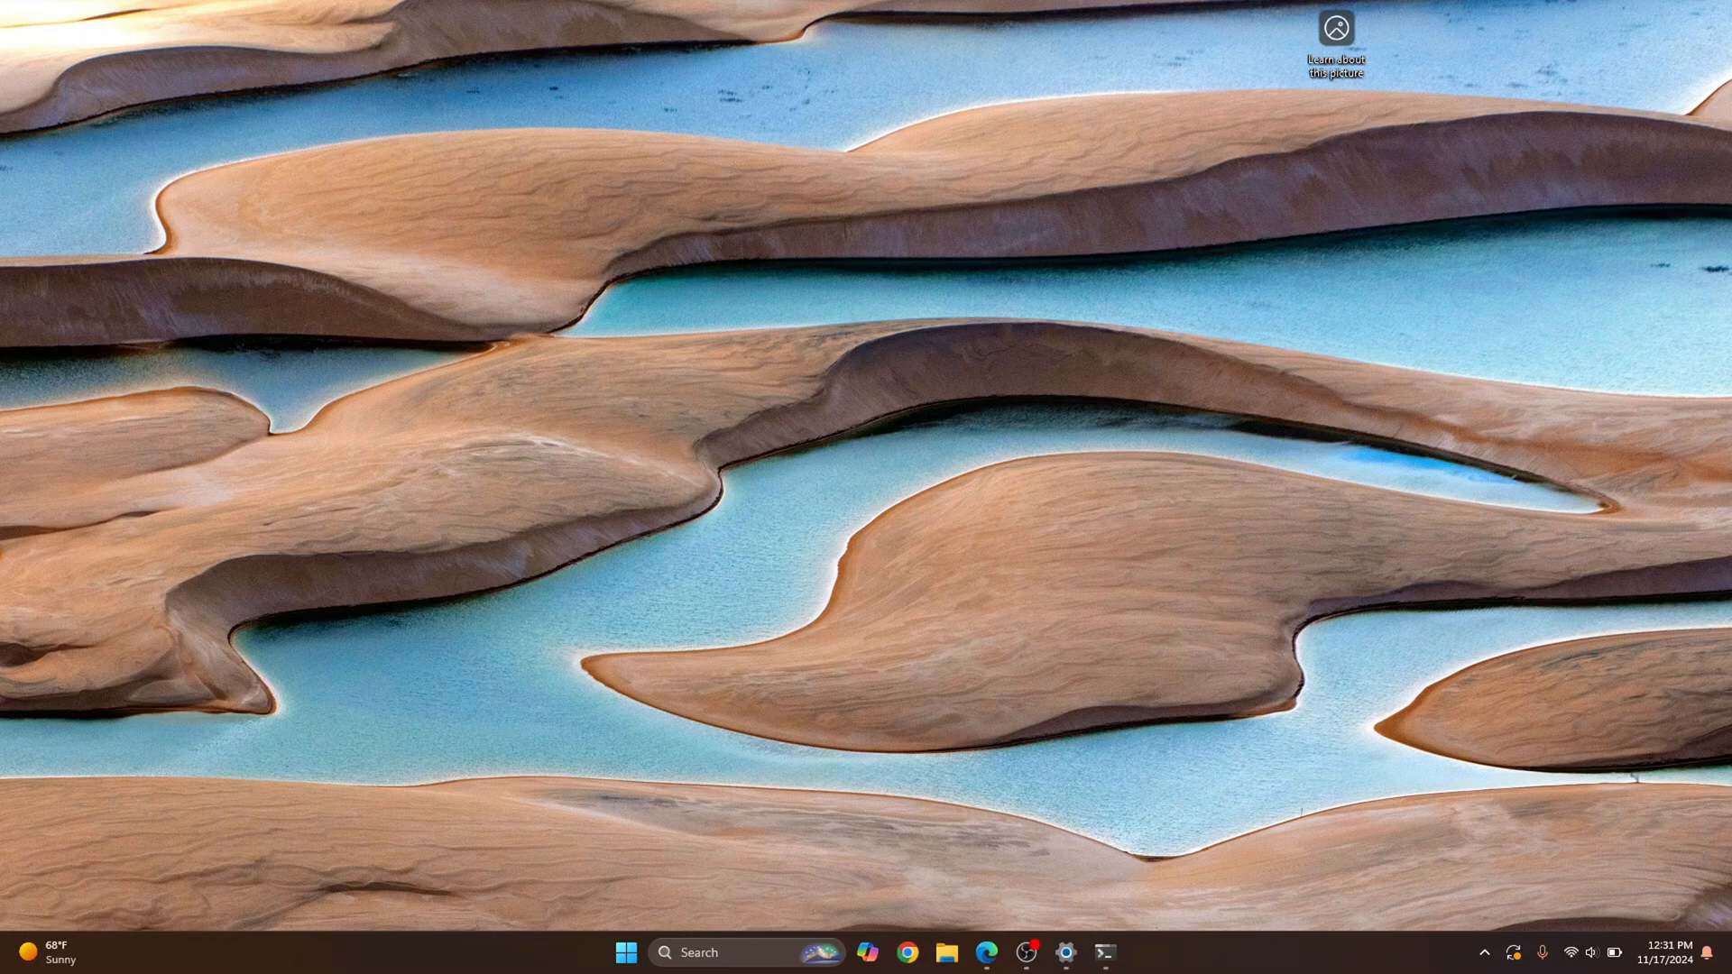
Skip registration on the Anaconda Distribution page to download the Anaconda3 2024.10-1 Windows installer
{"action": "left_click", "coordinate": [1076, 846]}
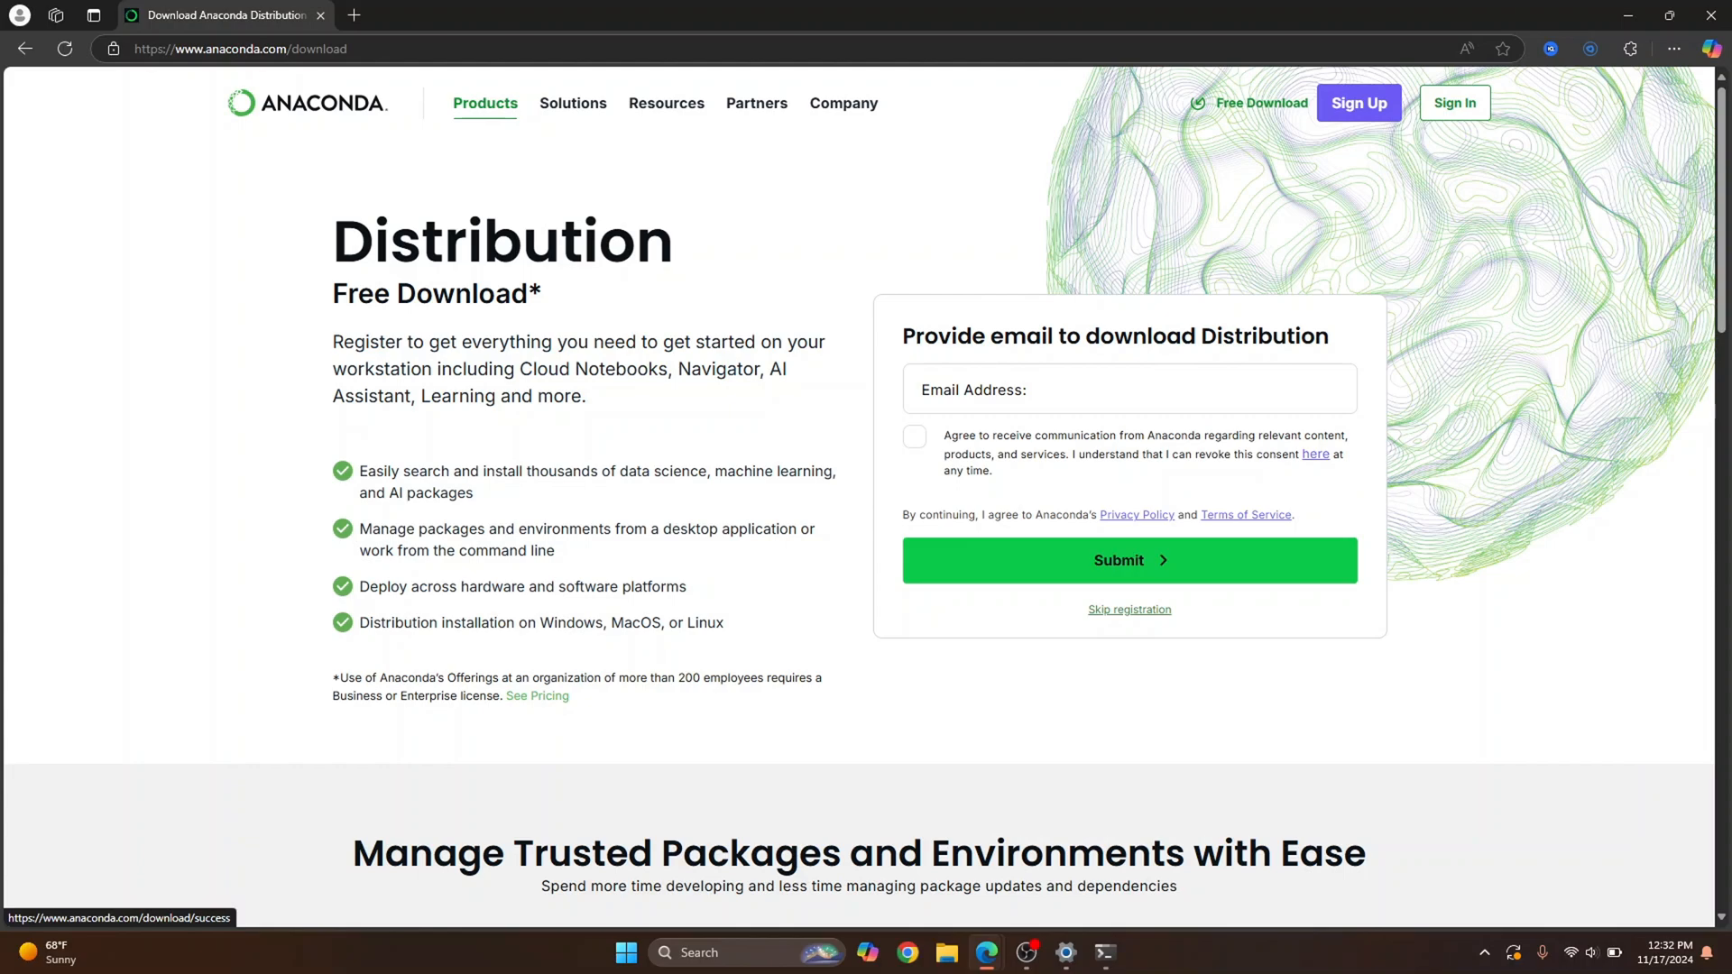
{"action": "left_click", "coordinate": [1129, 610]}
{"action": "scroll", "coordinate": [867, 542], "scroll_direction": "down", "scroll_amount": 2}
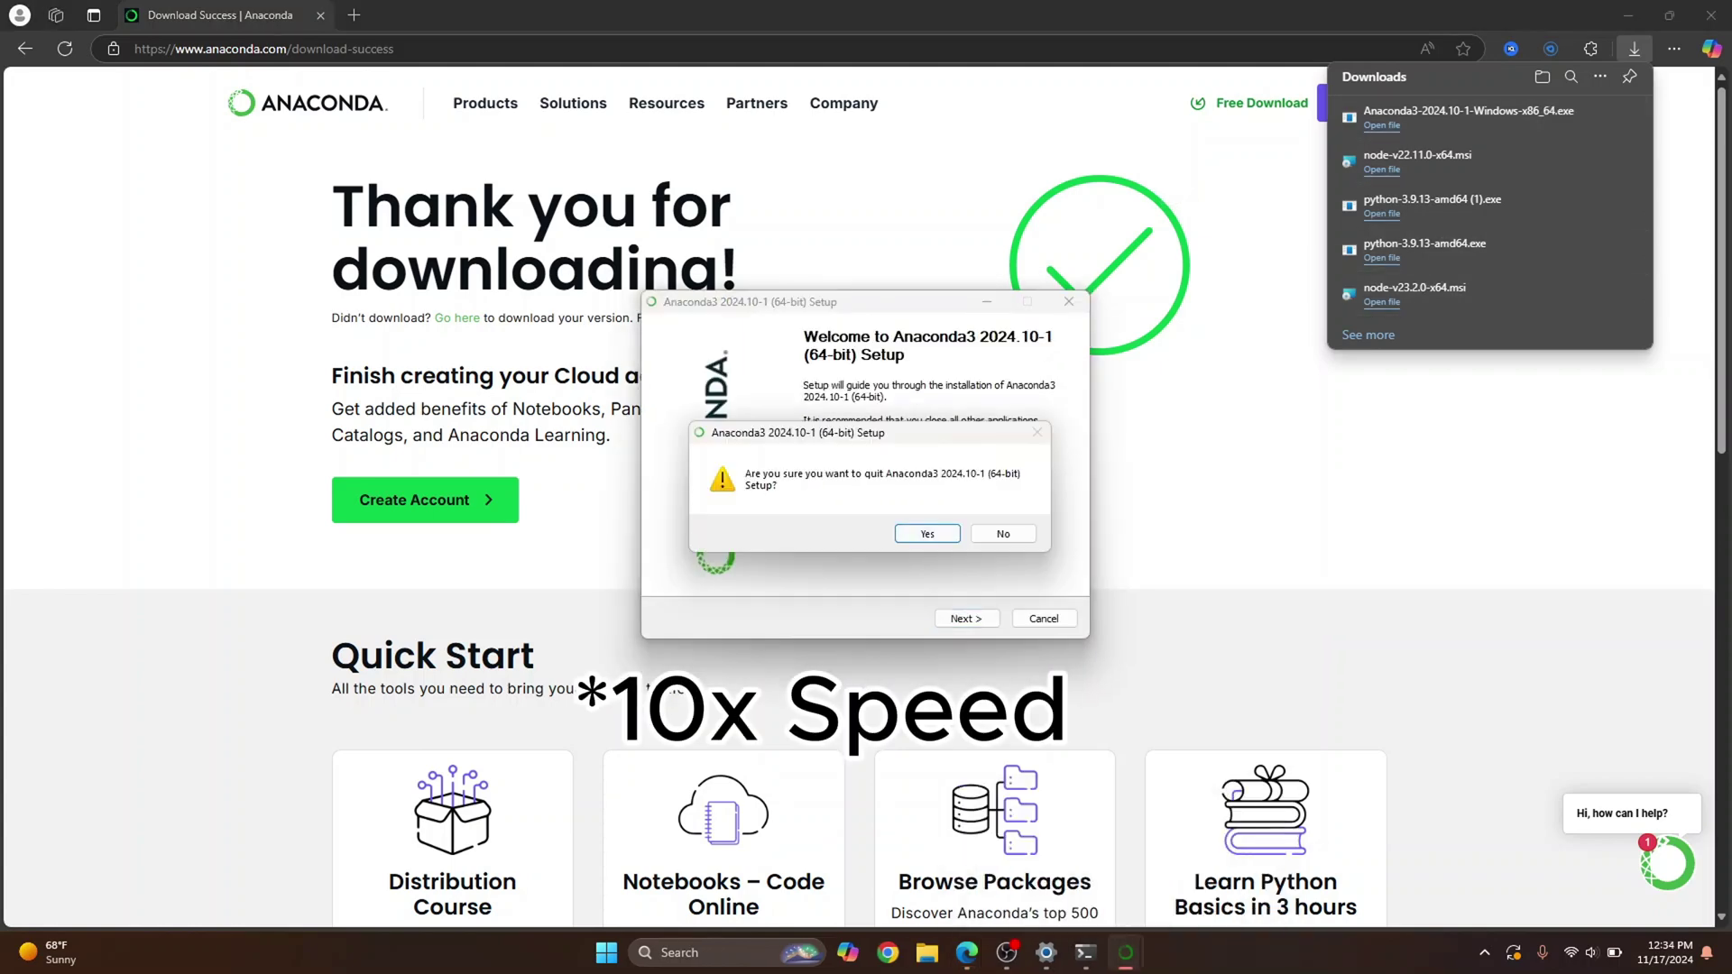
Advance past the welcome page, agree to the license and keep the Just Me install type
{"action": "key", "text": "Return"}
{"action": "key", "text": "Return"}
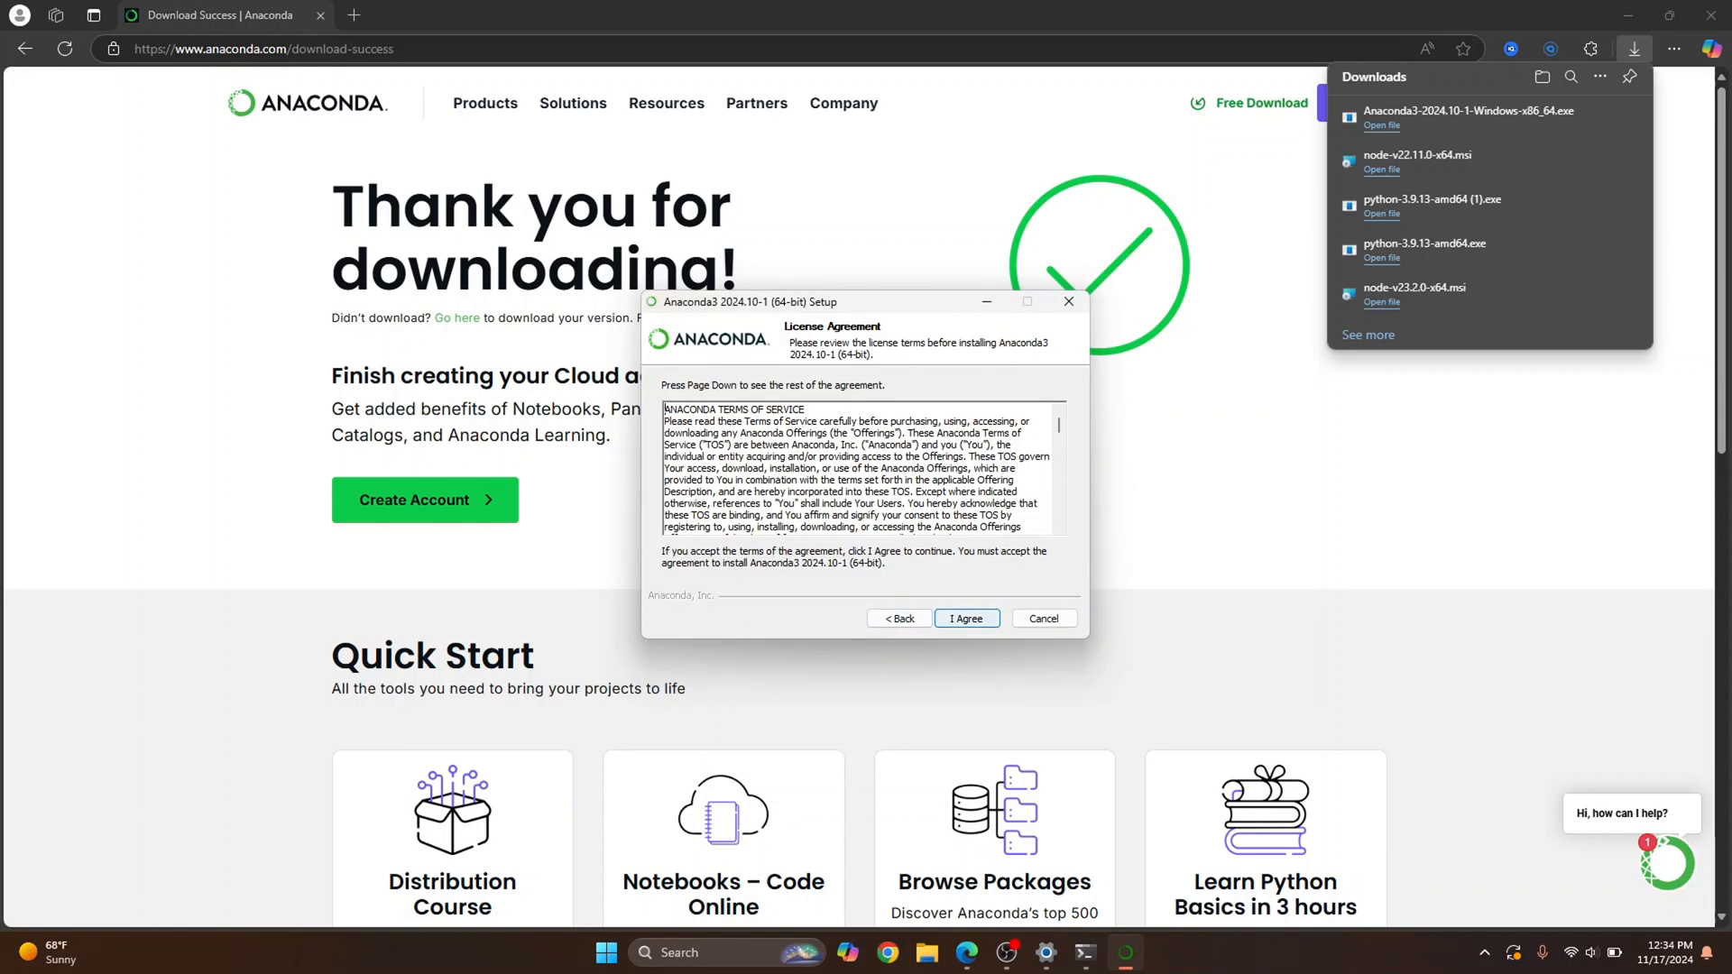
{"action": "key", "text": "Return"}
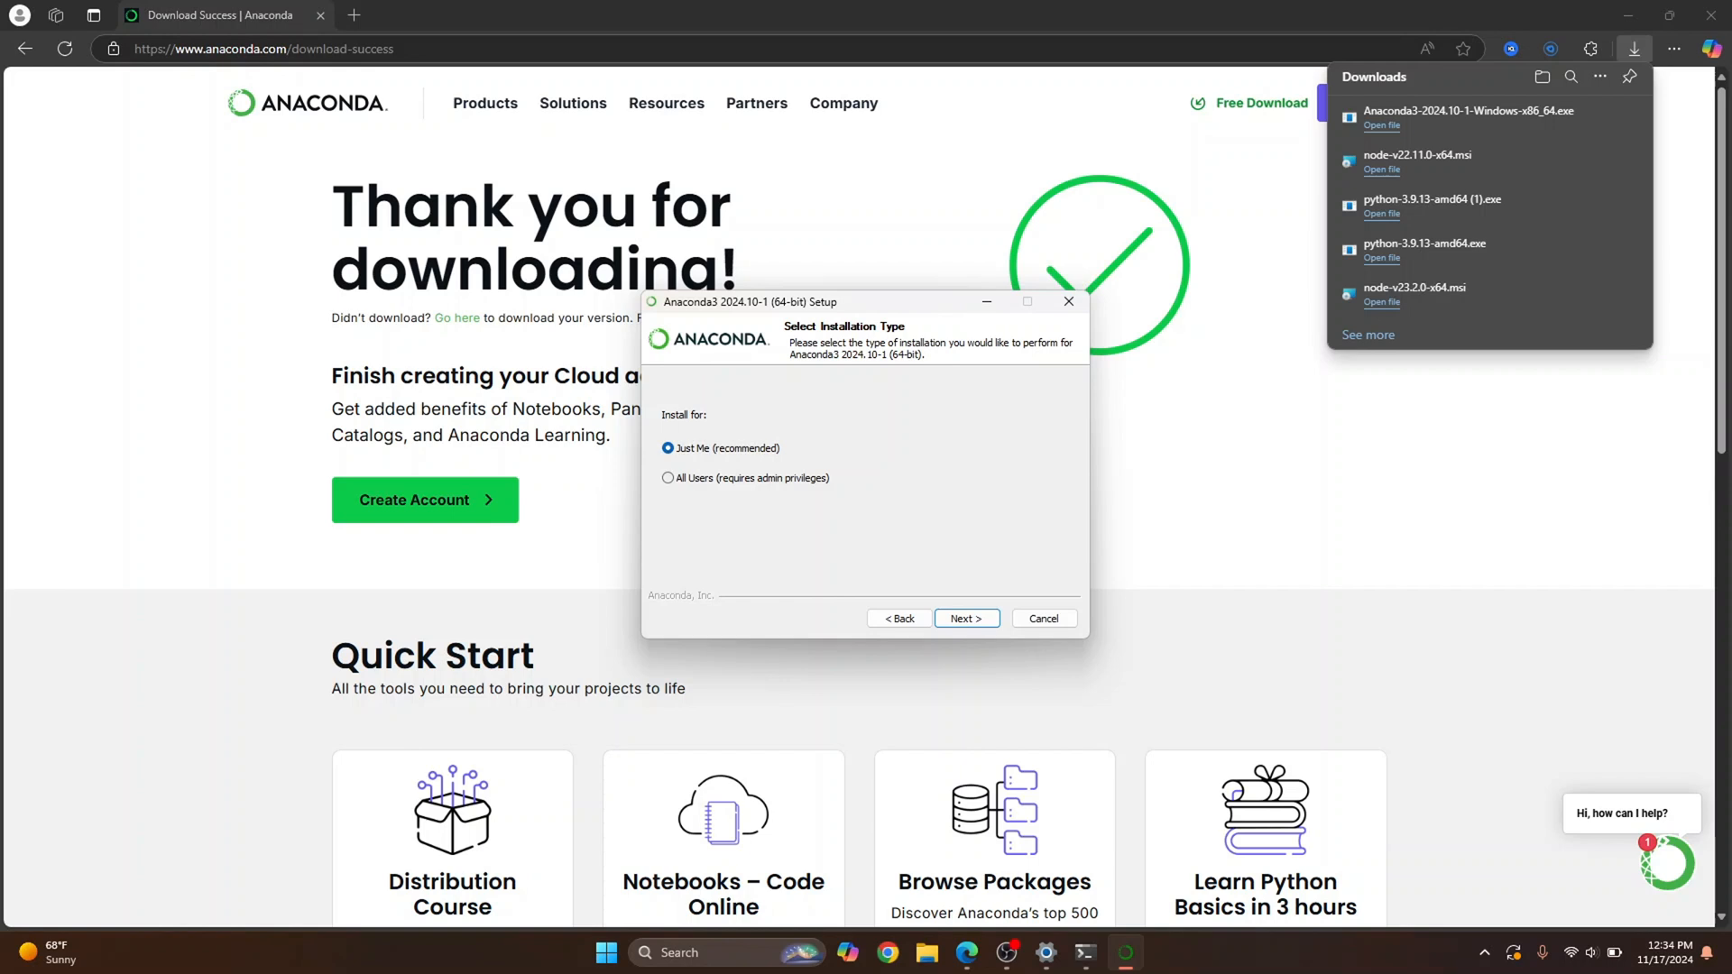
{"action": "key", "text": "Return"}
Review the destination folder in the picker, keep the default path and continue to the install options
{"action": "left_click_drag", "start_coordinate": [799, 511], "coordinate": [680, 511]}
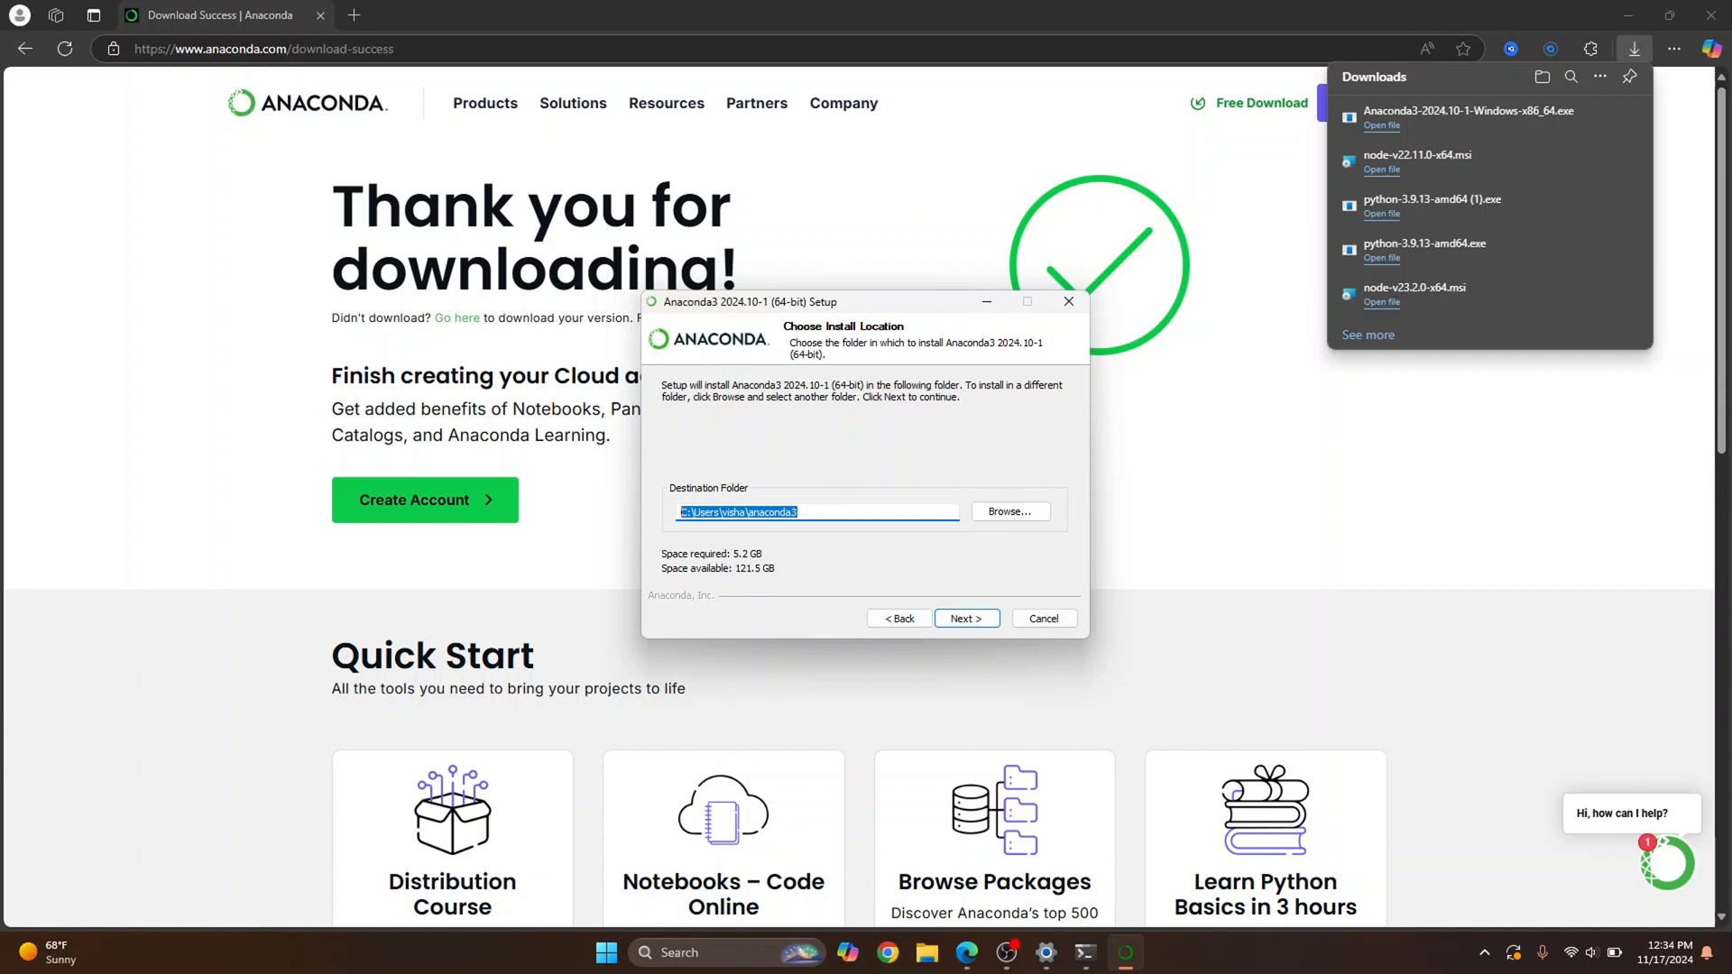
{"action": "left_click", "coordinate": [1010, 512]}
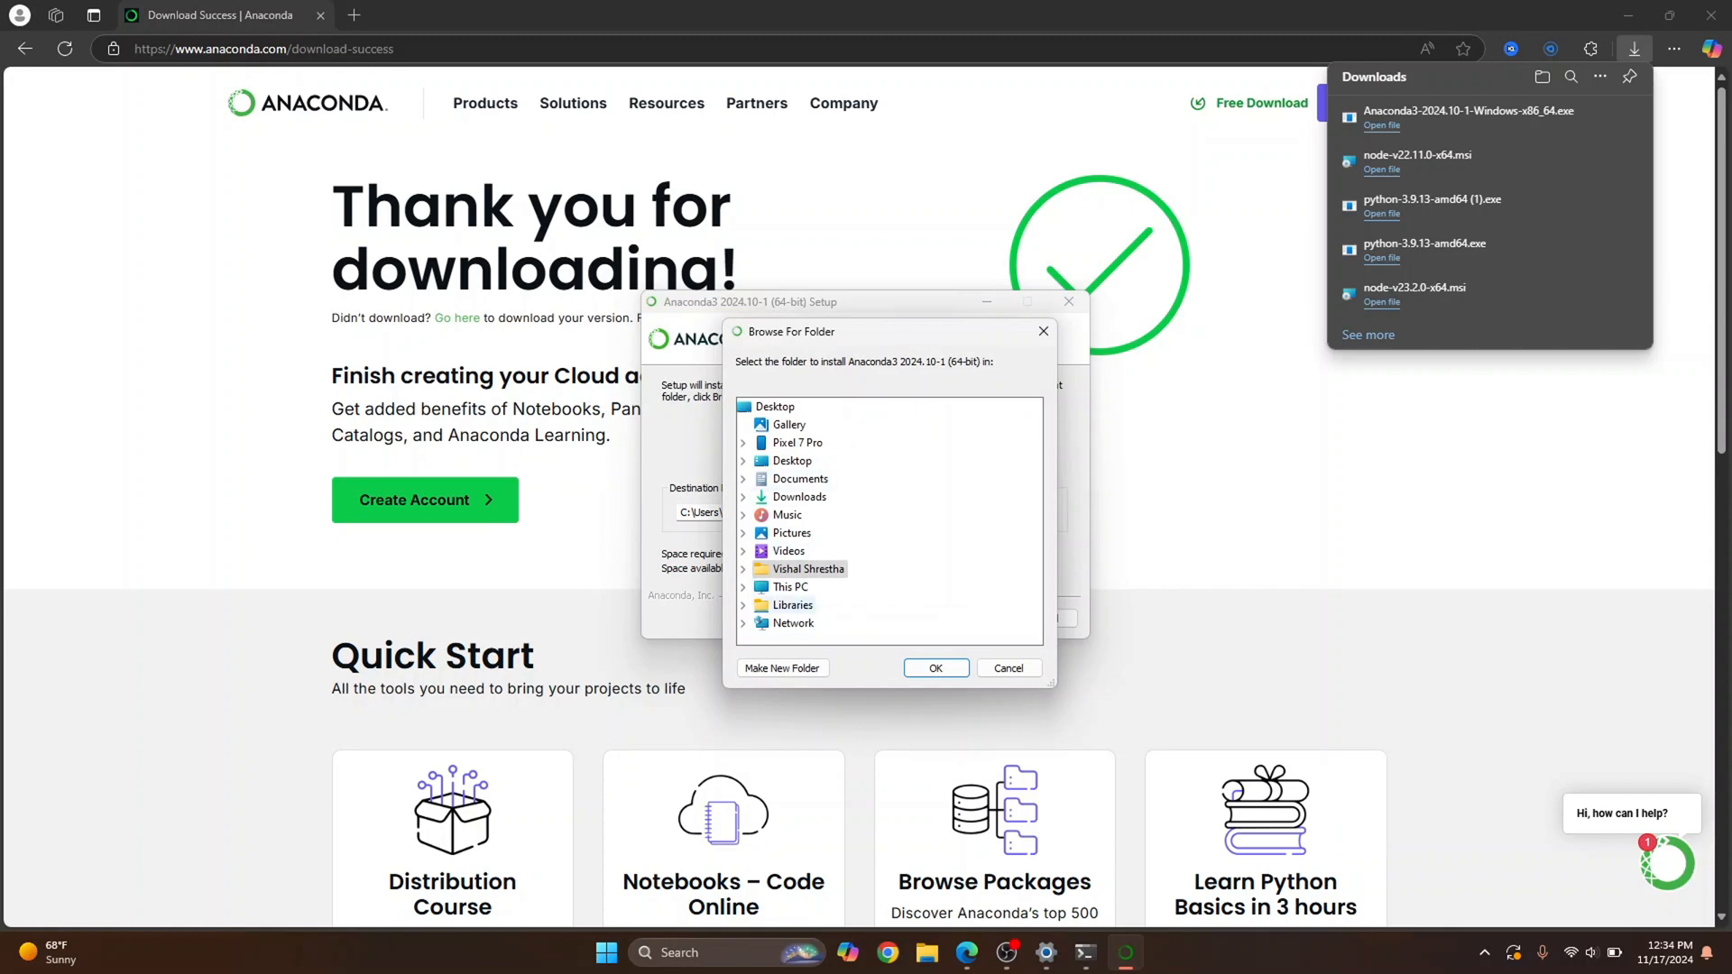
{"action": "left_click", "coordinate": [790, 587]}
{"action": "left_click", "coordinate": [1009, 667]}
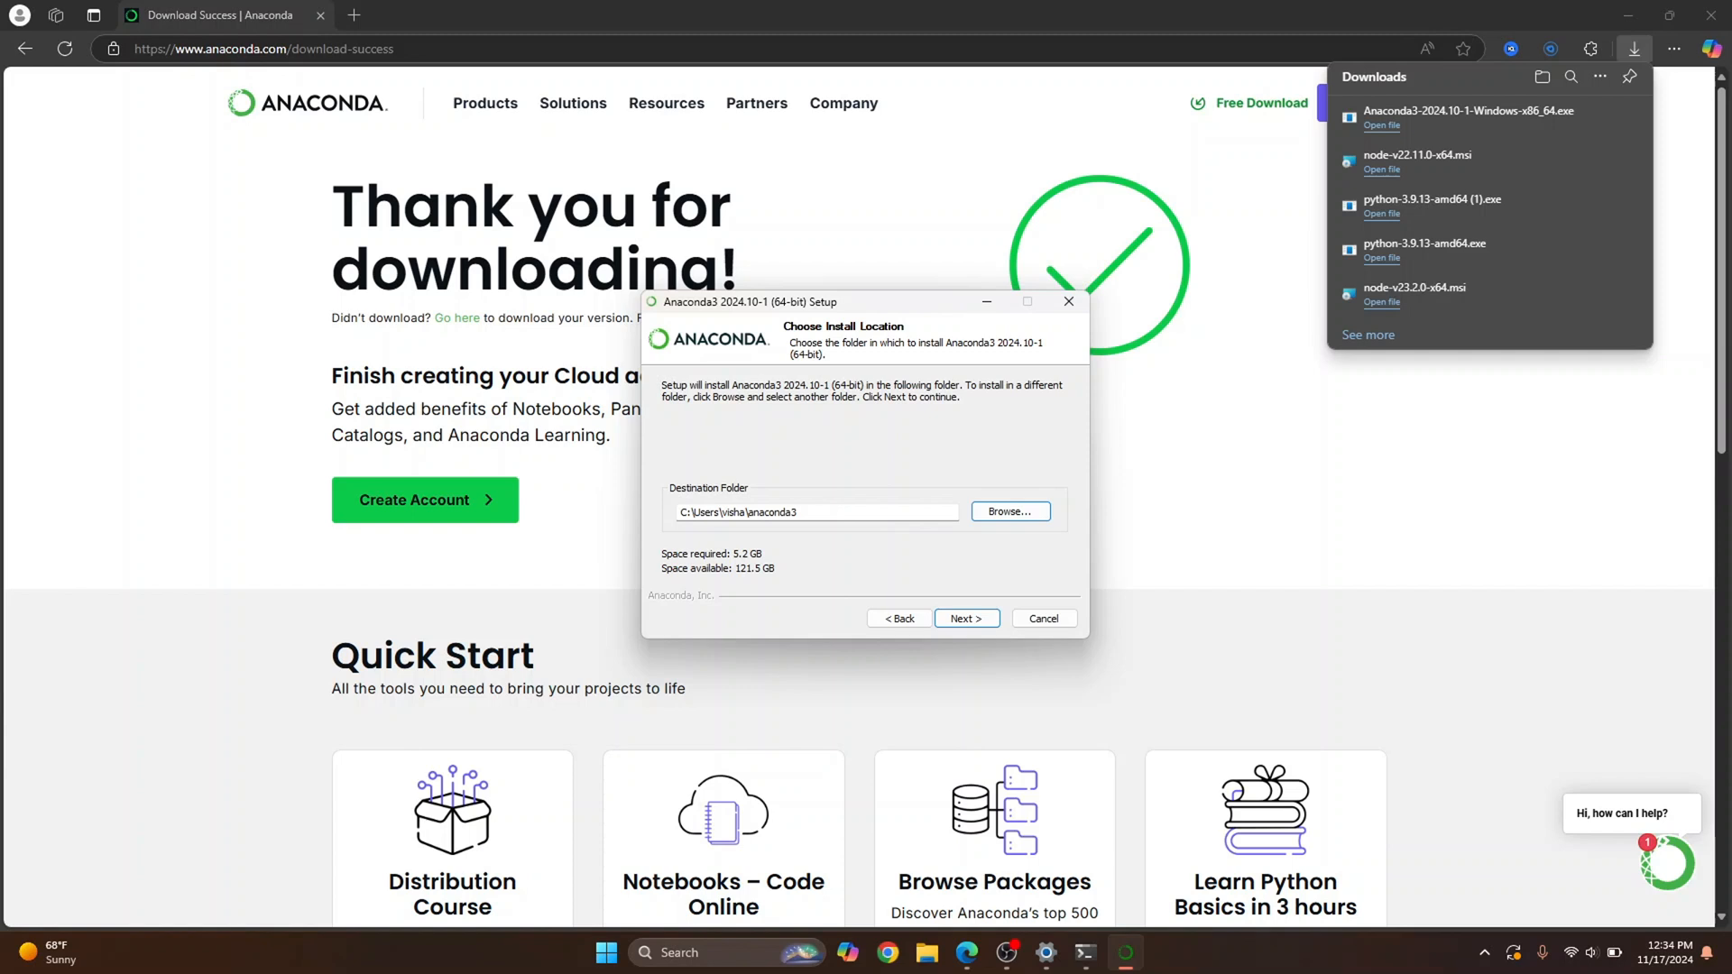
{"action": "key", "text": "Return"}
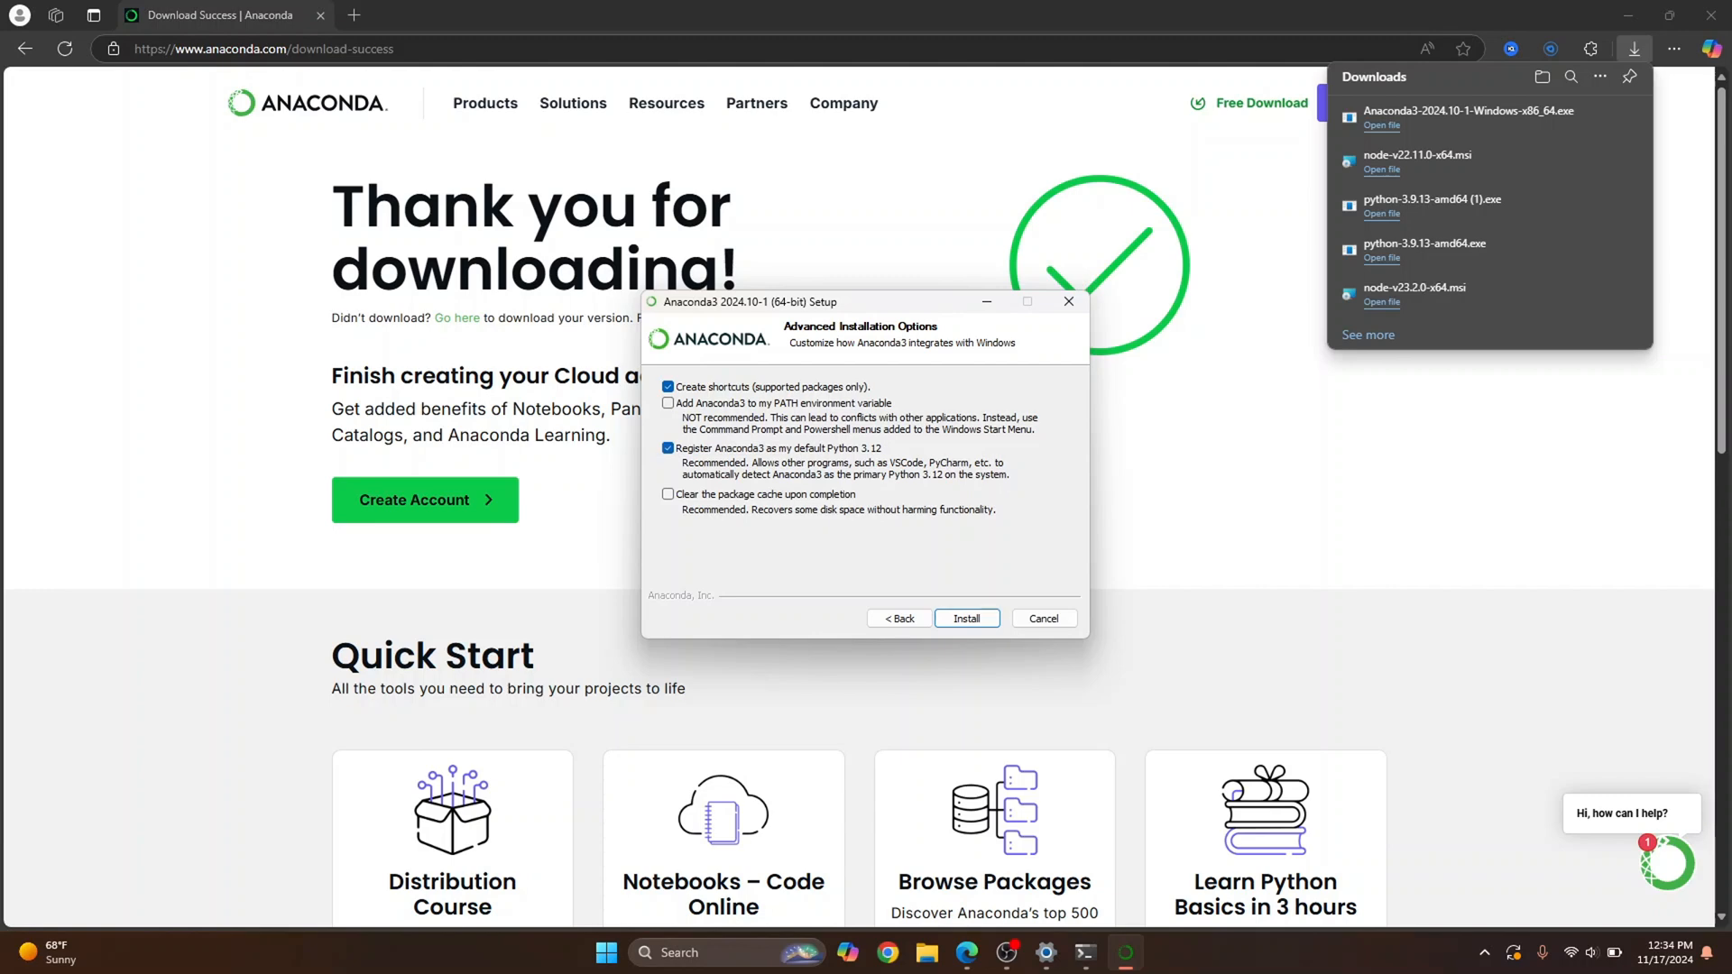
Install Anaconda3, untick the Getting Started guide and finish so only Anaconda Navigator launches
{"action": "key", "text": "Return"}
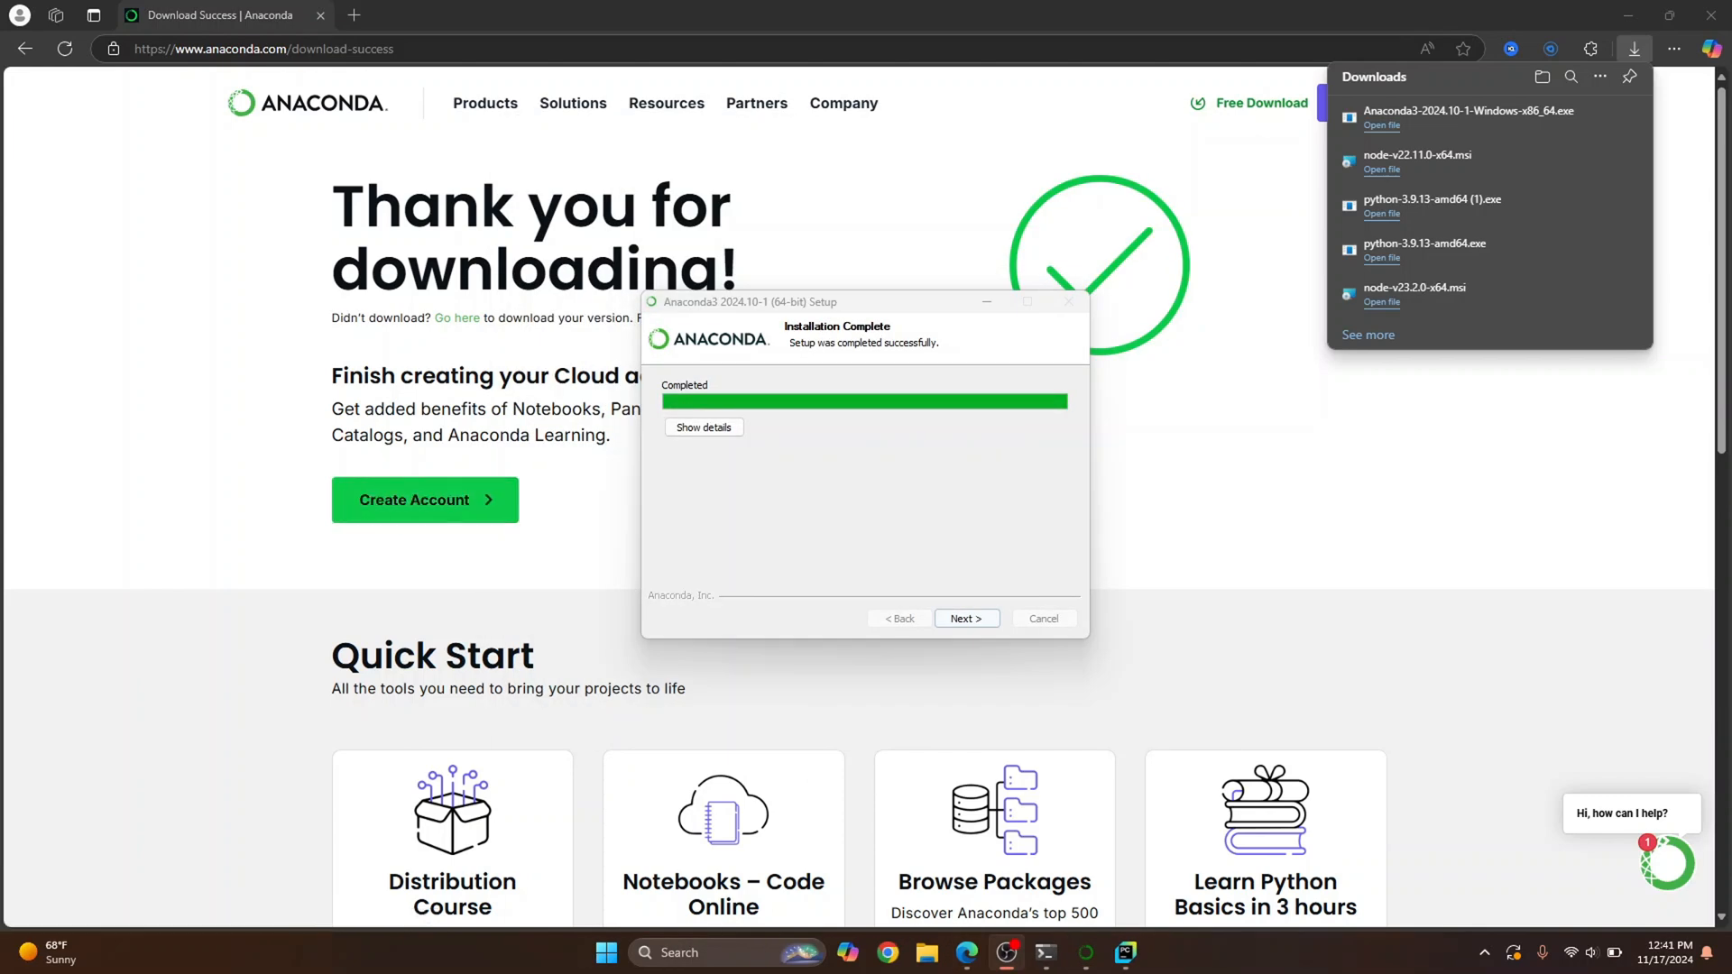
{"action": "left_click", "coordinate": [965, 618]}
{"action": "key", "text": "Return"}
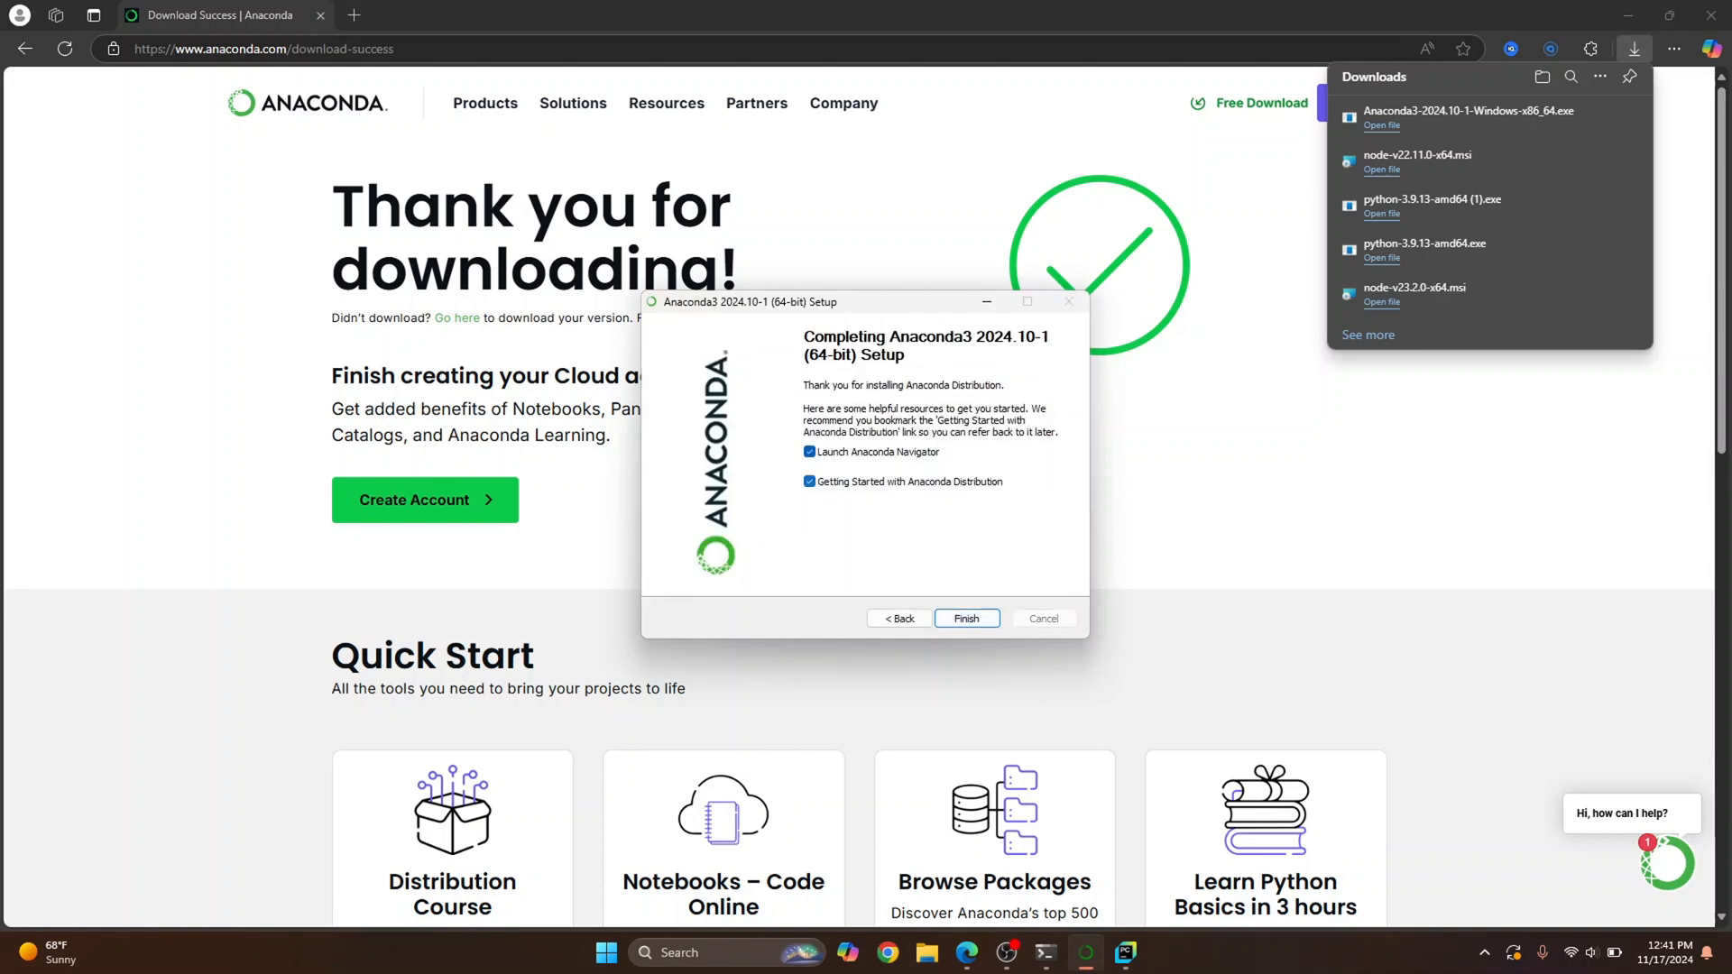
{"action": "left_click", "coordinate": [809, 482]}
{"action": "key", "text": "Return"}
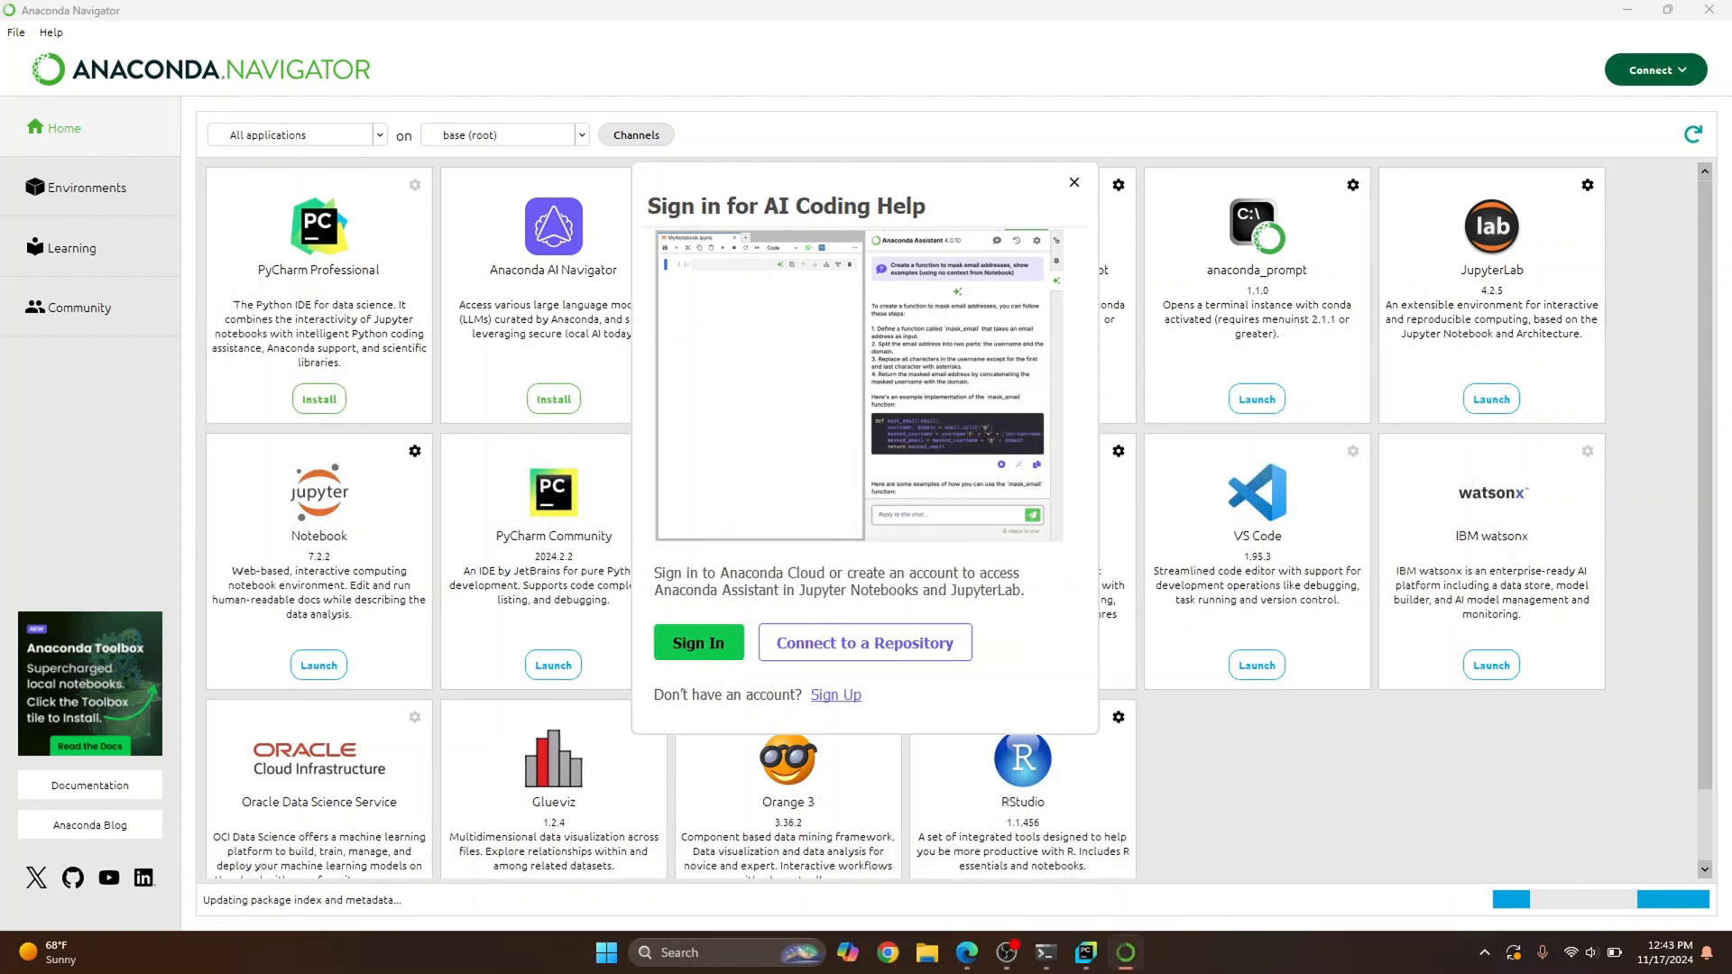
Dismiss the AI Coding Help sign-in prompt and launch Jupyter Notebook from the Notebook tile
{"action": "key", "text": "Escape"}
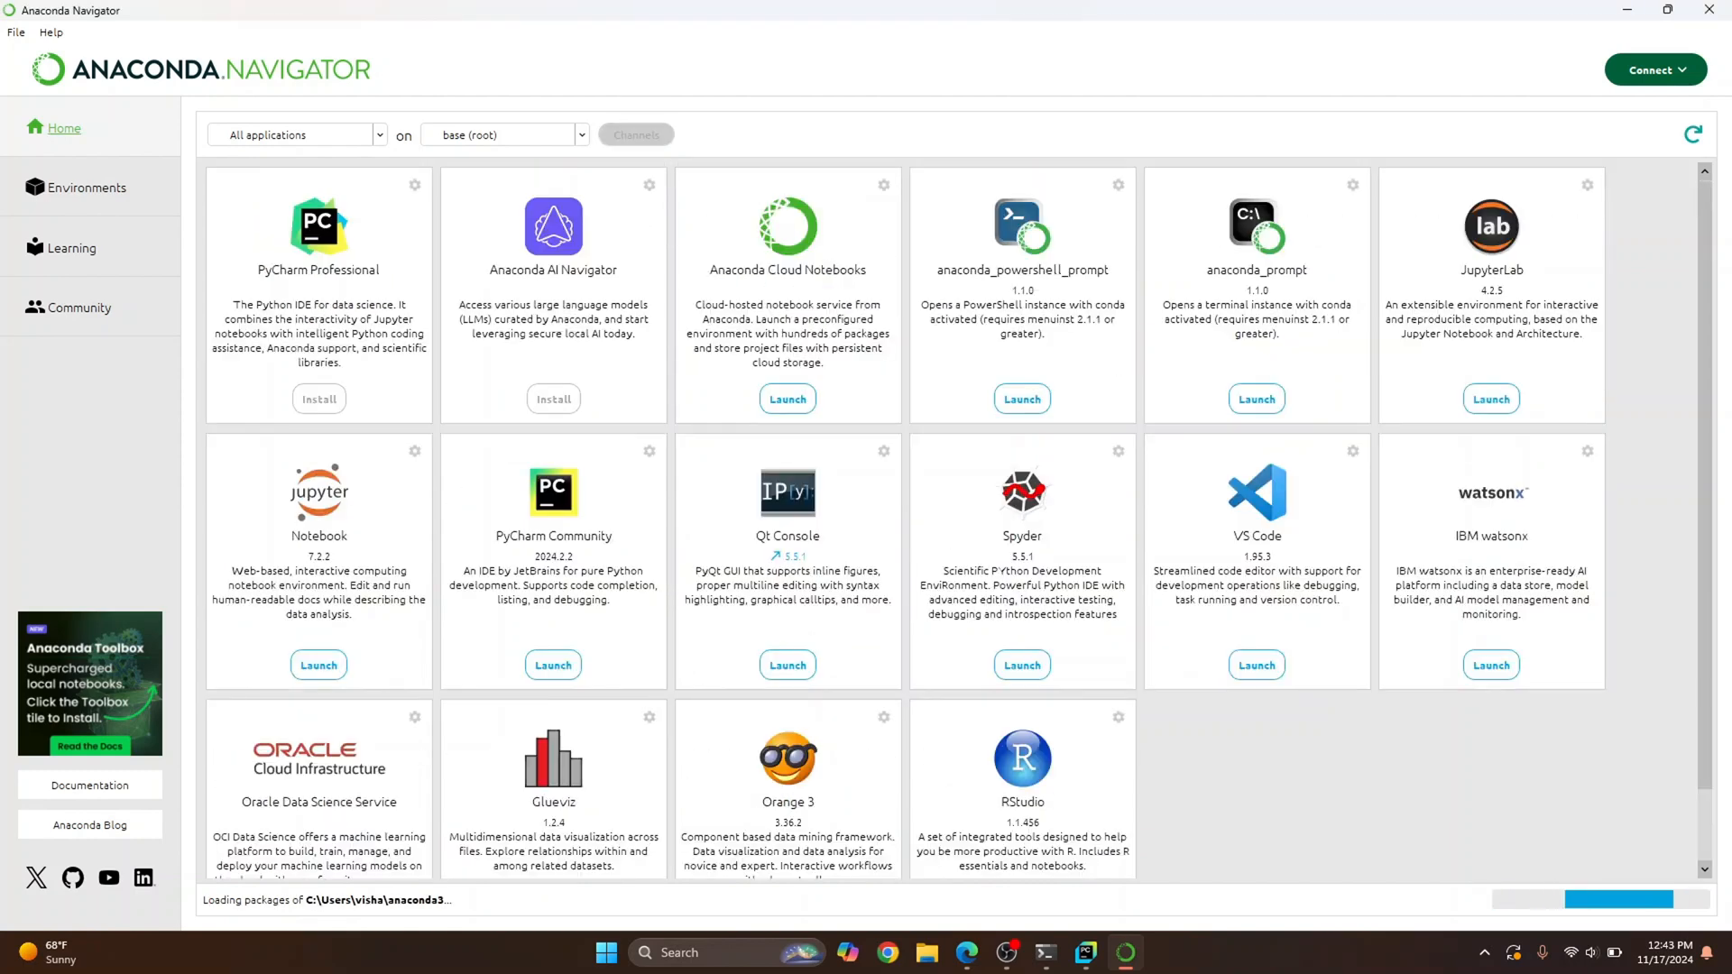
{"action": "scroll", "coordinate": [960, 536], "scroll_direction": "down", "scroll_amount": 1}
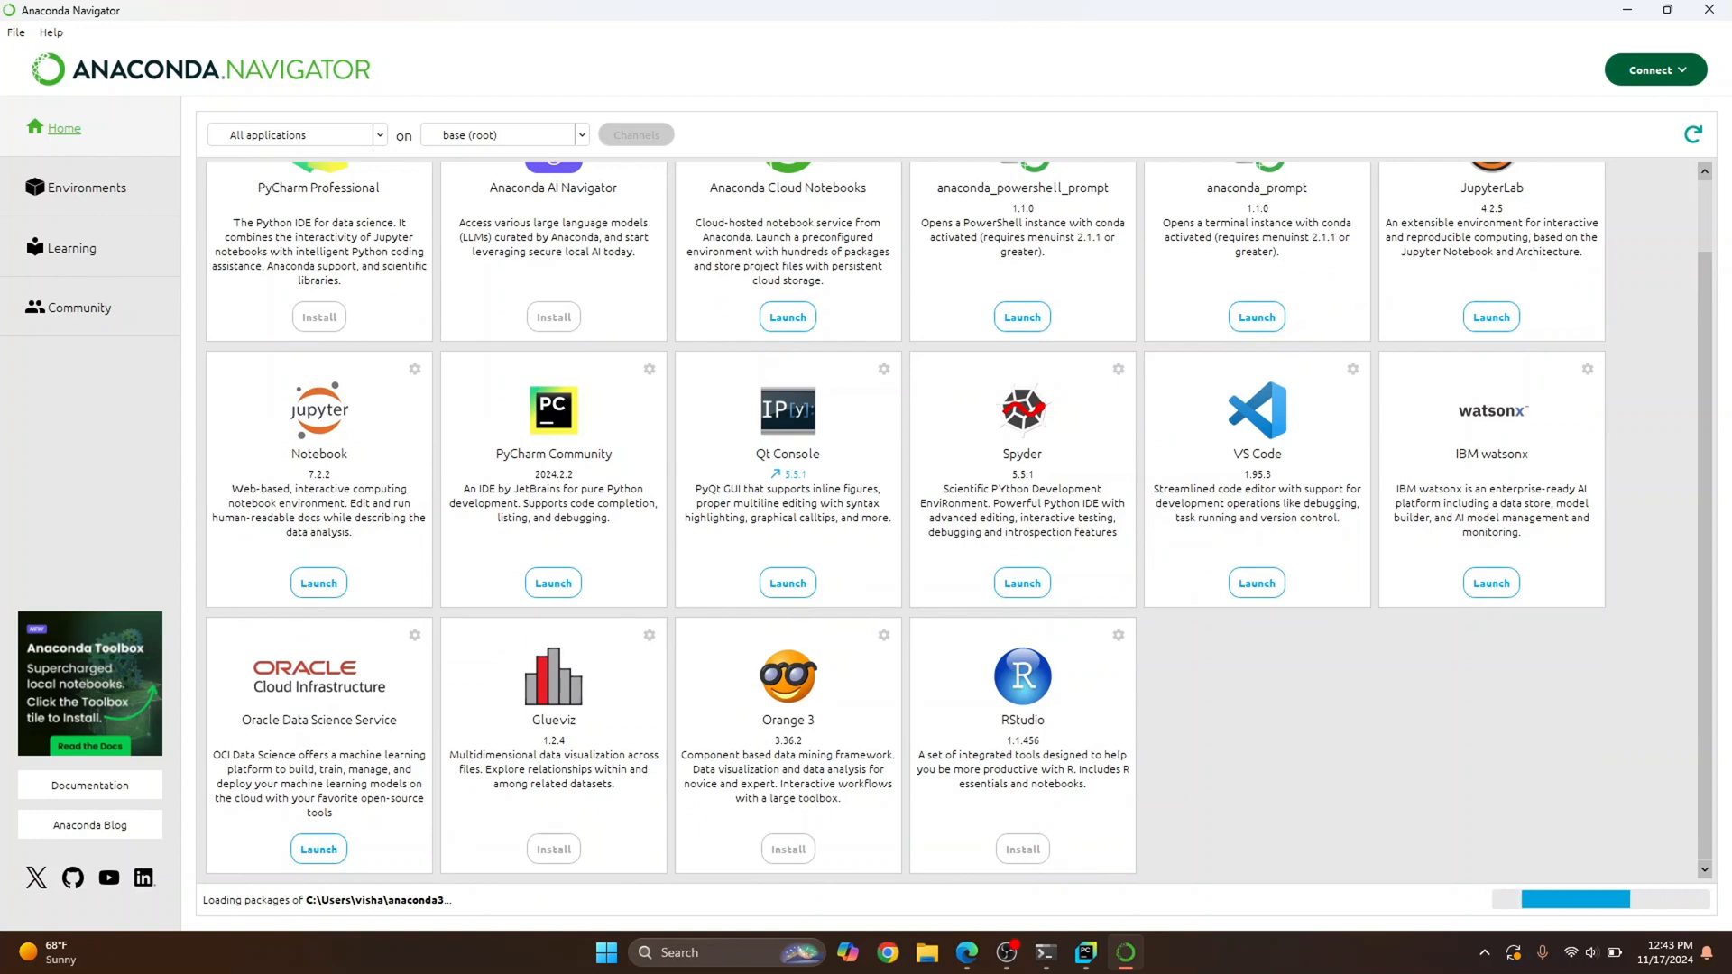
{"action": "scroll", "coordinate": [959, 536], "scroll_direction": "up", "scroll_amount": 1}
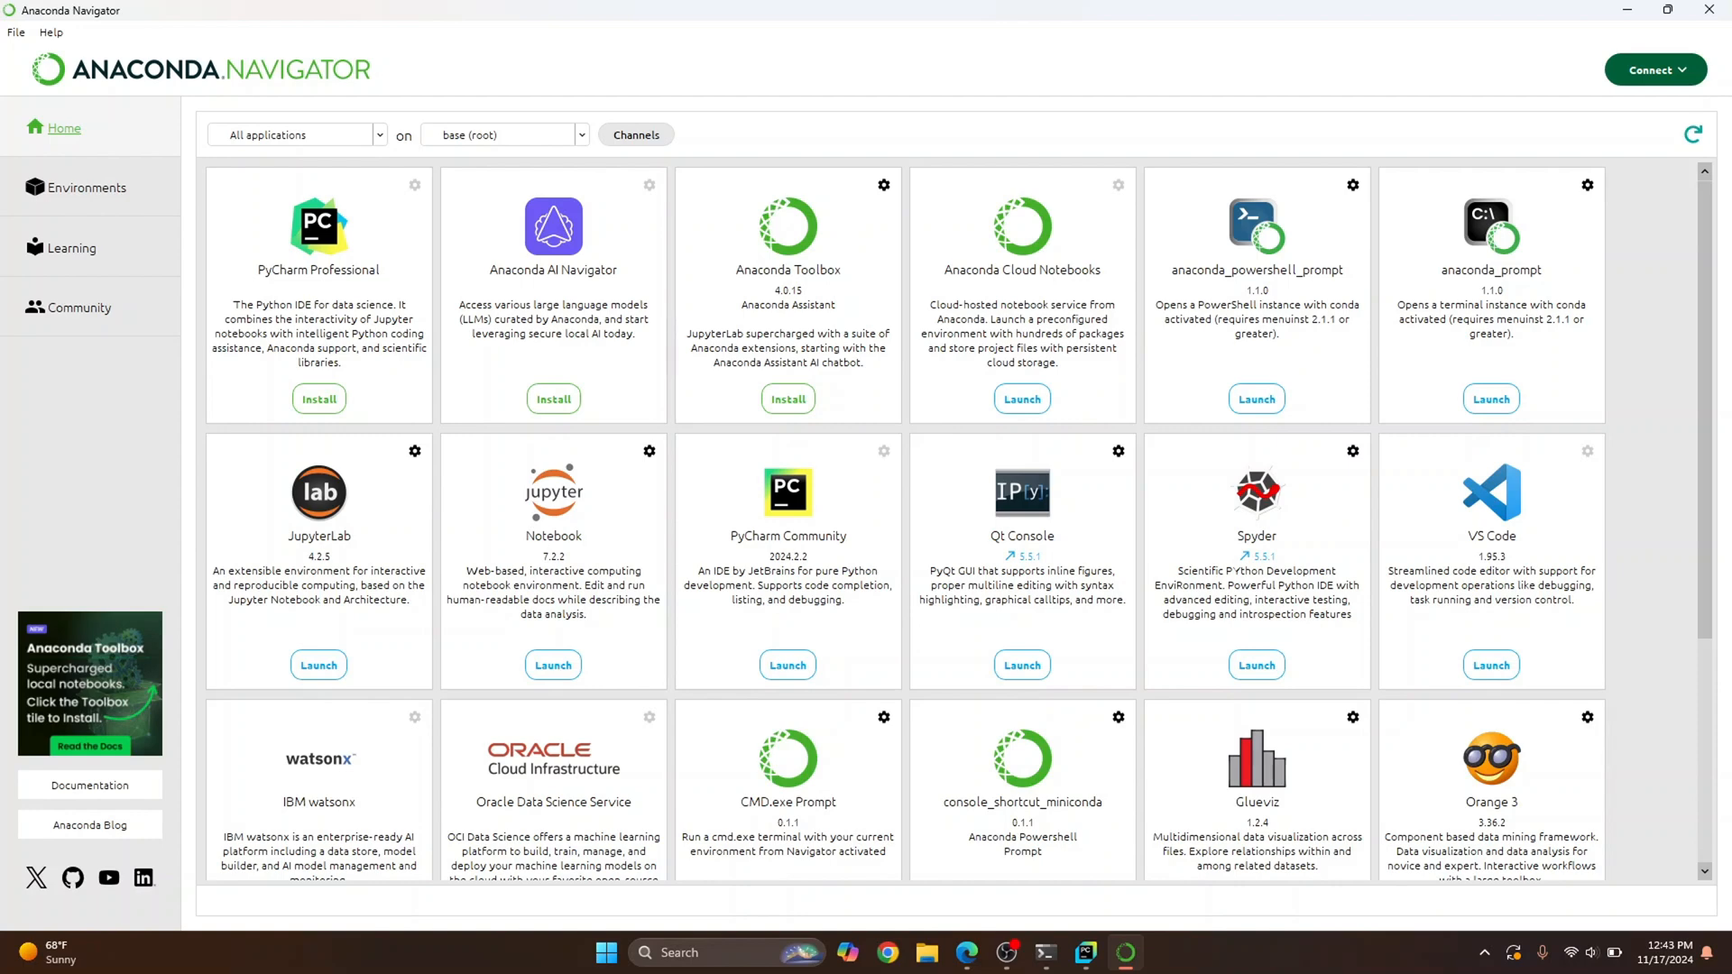
{"action": "left_click", "coordinate": [554, 664]}
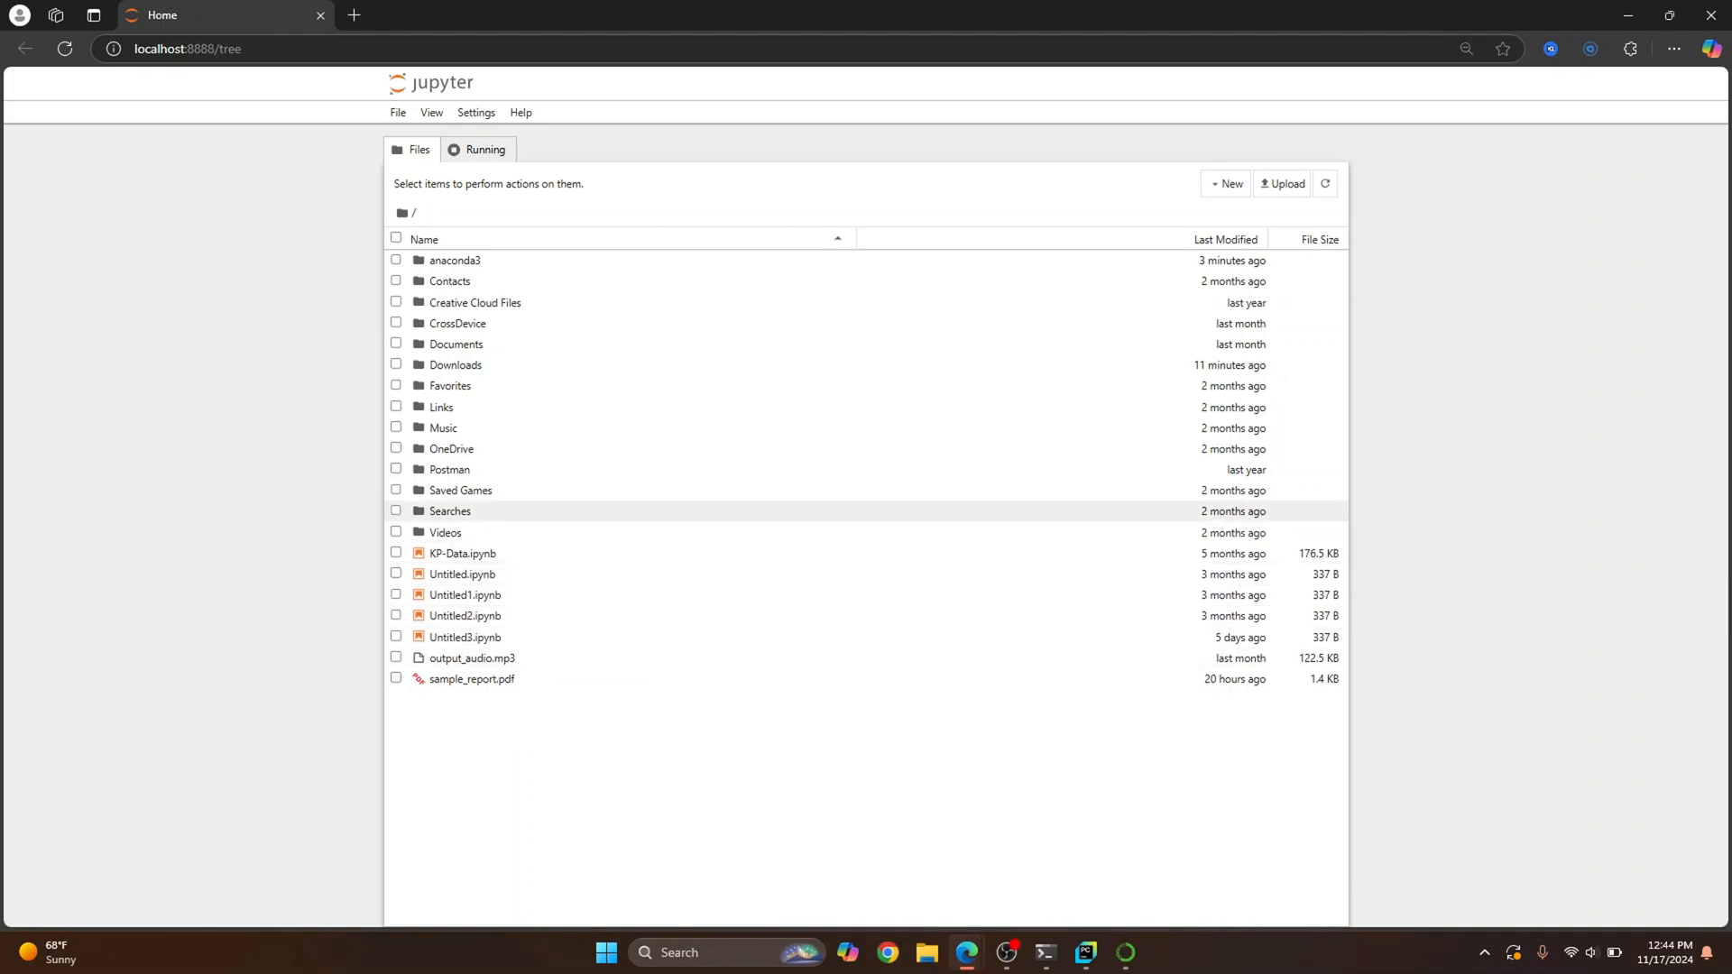
Expand the New menu in the Jupyter home file browser
{"action": "left_click", "coordinate": [1228, 184]}
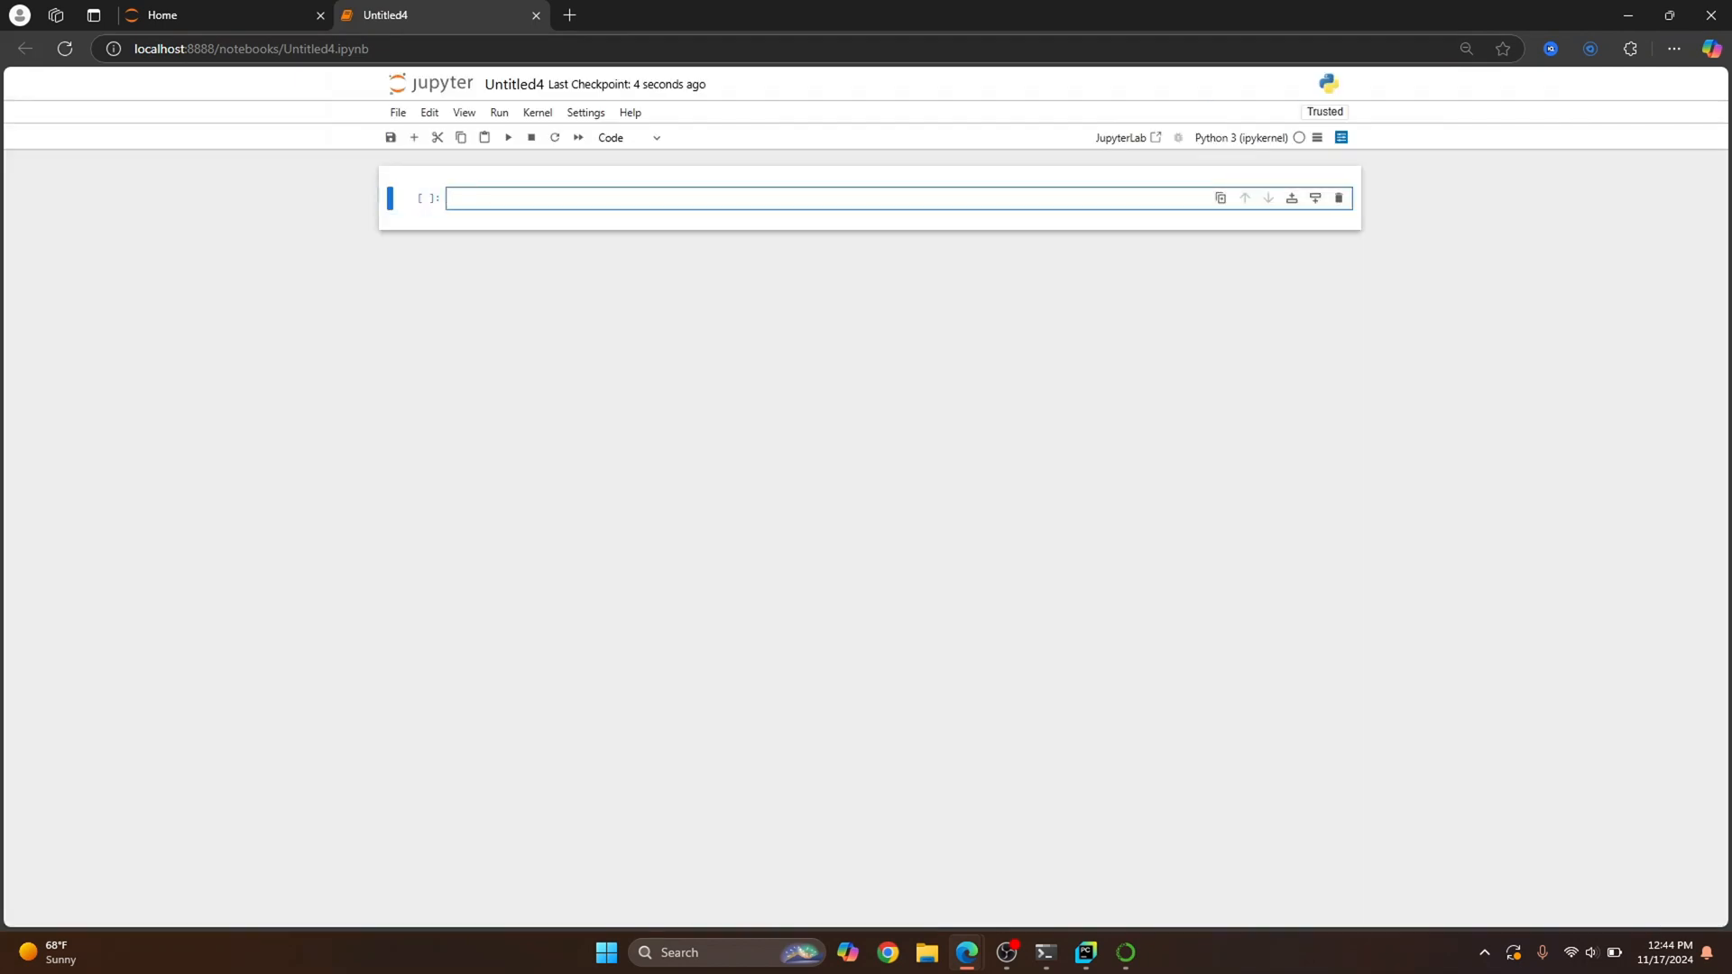
{"action": "type", "text": "prin"}
Enter print("Hello, World") in the first cell of the new Python 3 notebook and run it
{"action": "key", "text": "BackSpace"}
{"action": "type", "text": "nt()"}
{"action": "type", "text": "\""}
{"action": "type", "text": "Hello, World"}
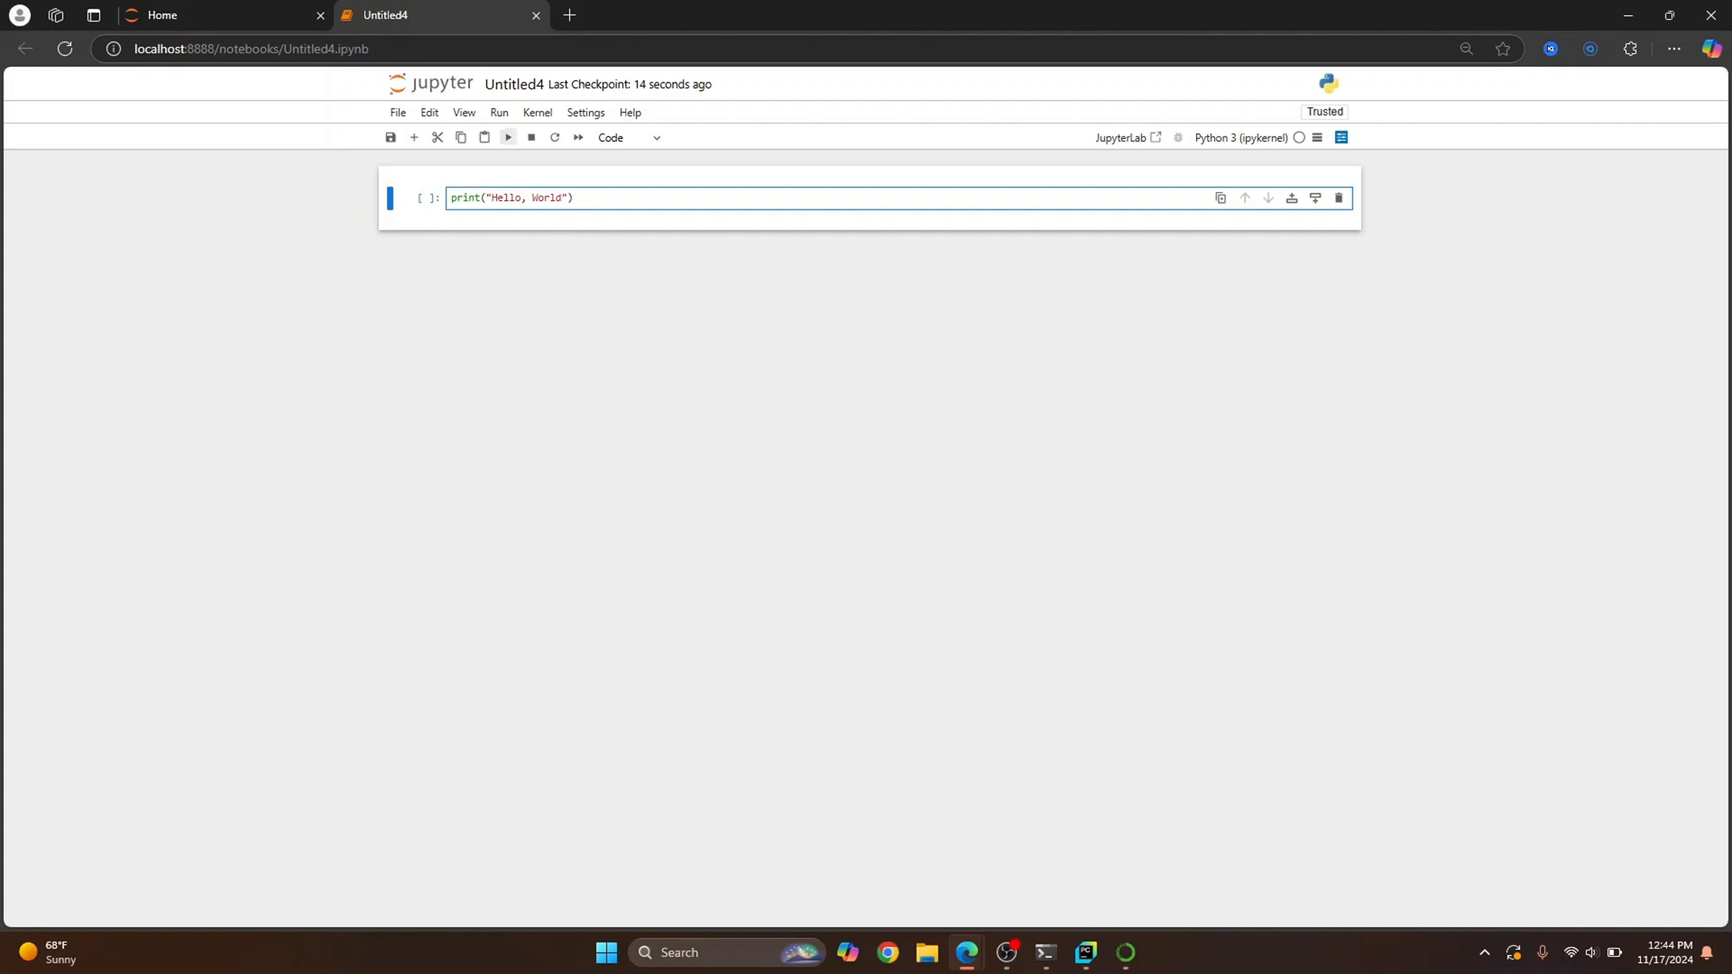
{"action": "left_click", "coordinate": [507, 139]}
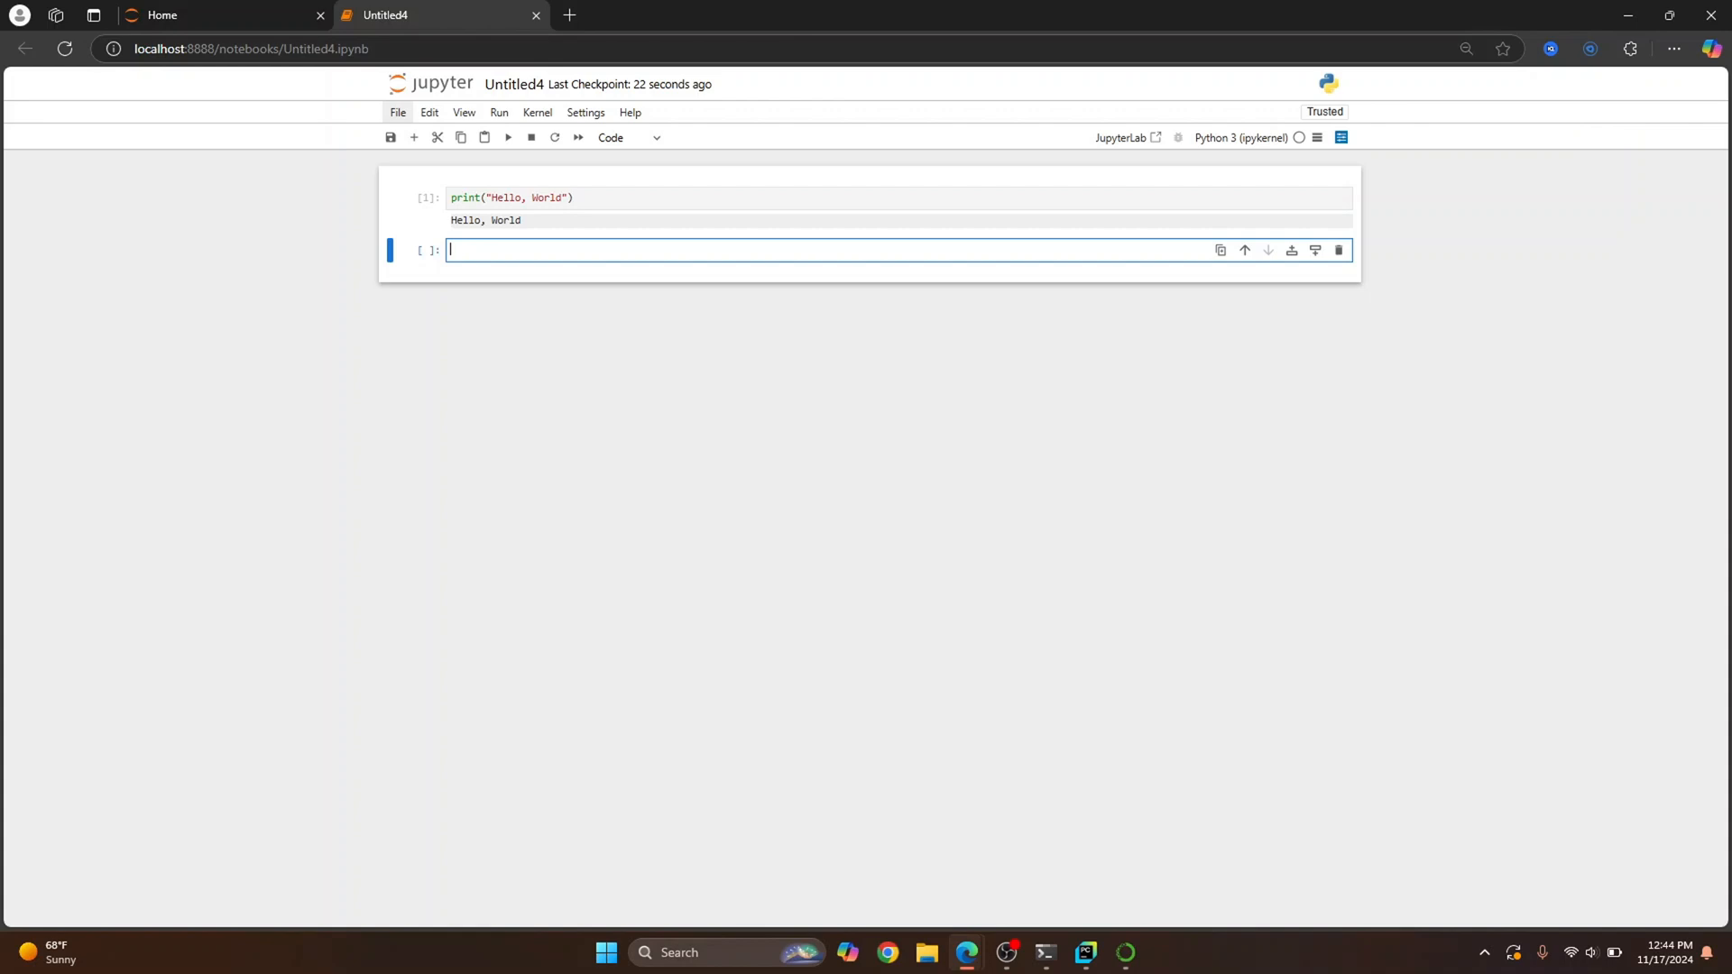
Save the notebook as test.ipynb via Save Notebook As and return to the home file list
{"action": "left_click", "coordinate": [398, 112]}
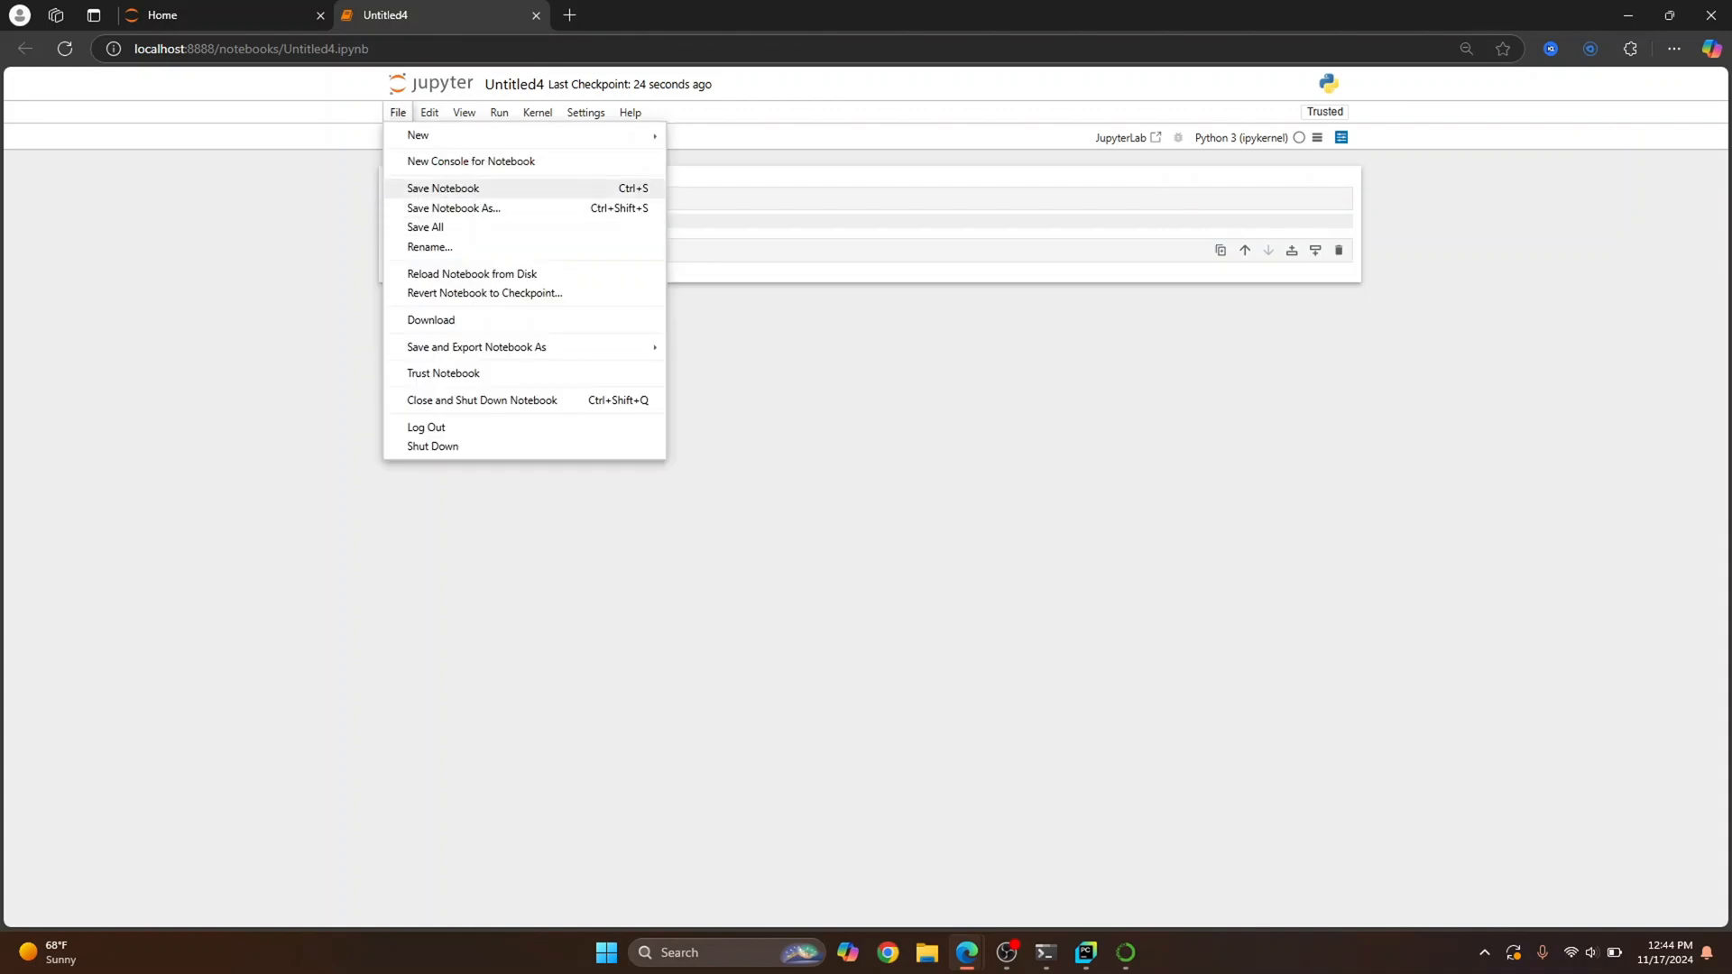
{"action": "left_click", "coordinate": [453, 207]}
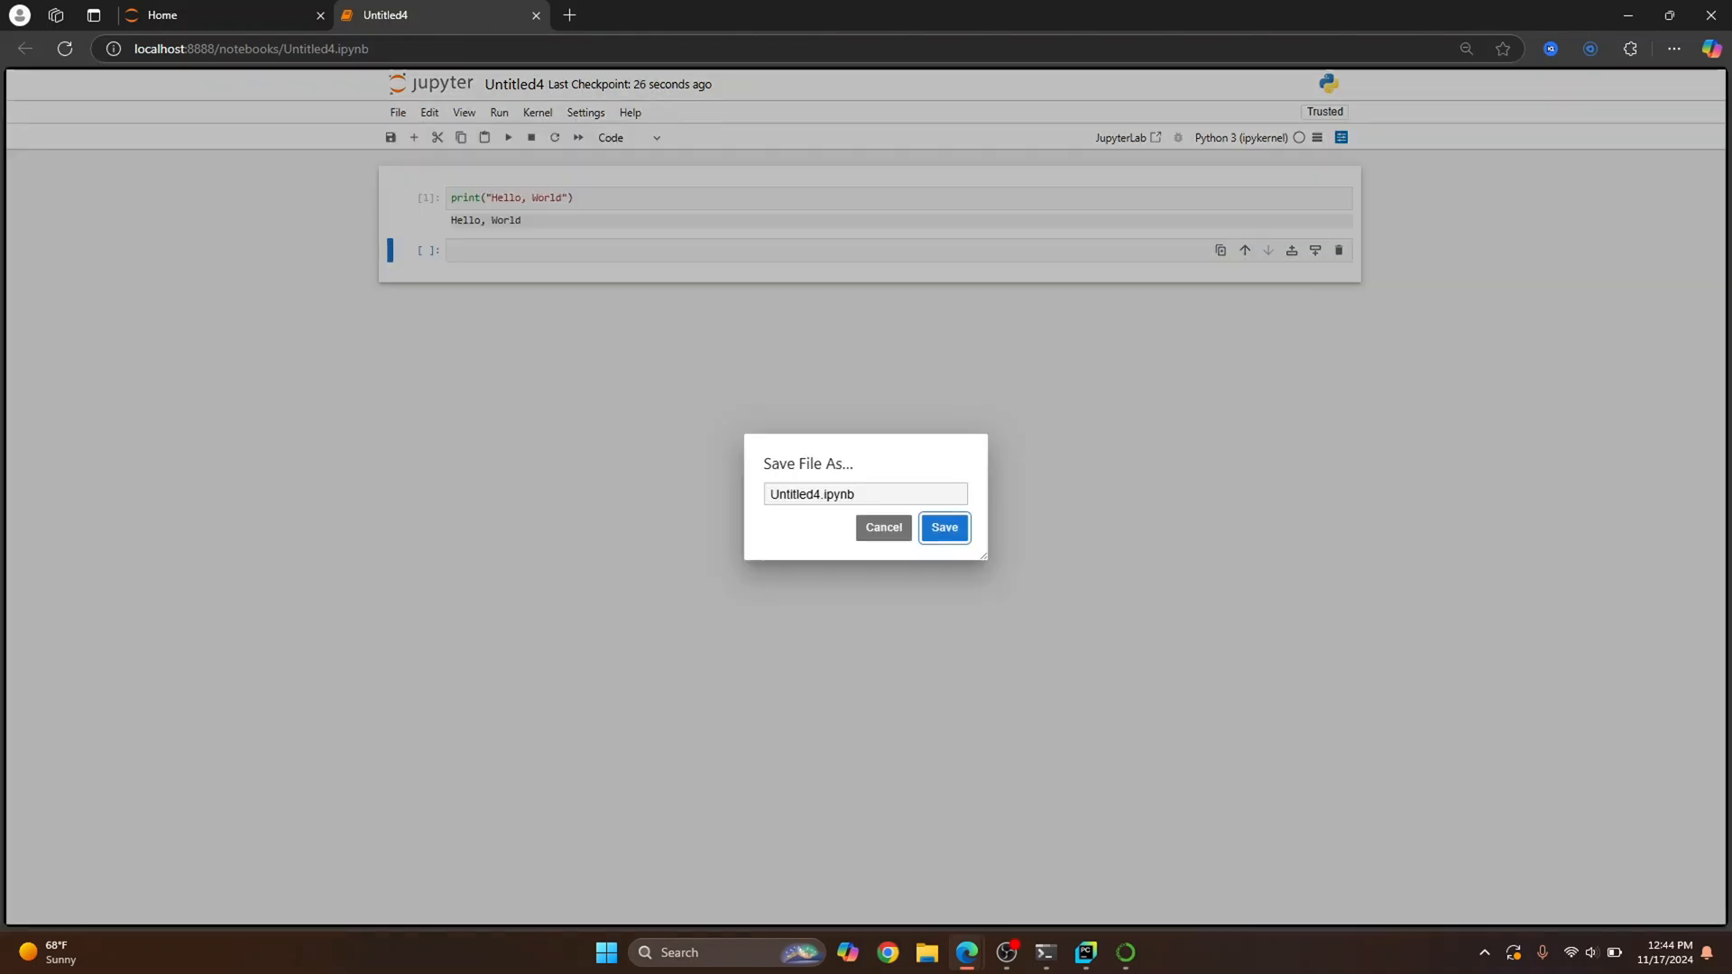
{"action": "type", "text": "tes"}
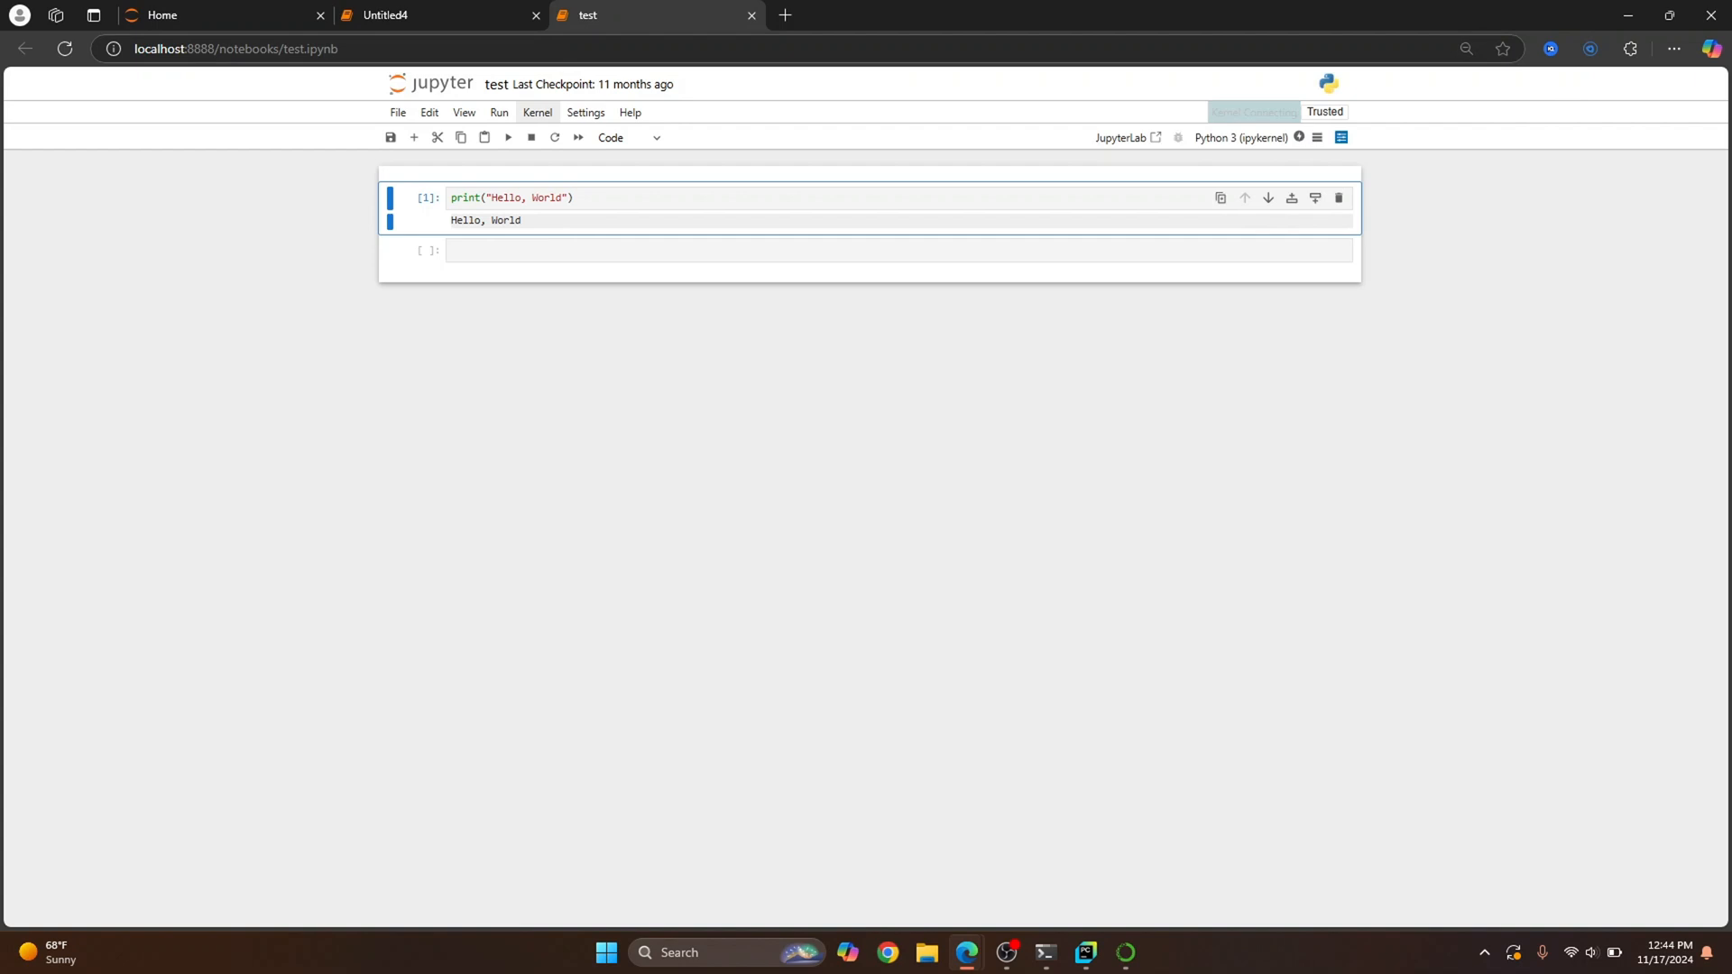
{"action": "left_click", "coordinate": [204, 16]}
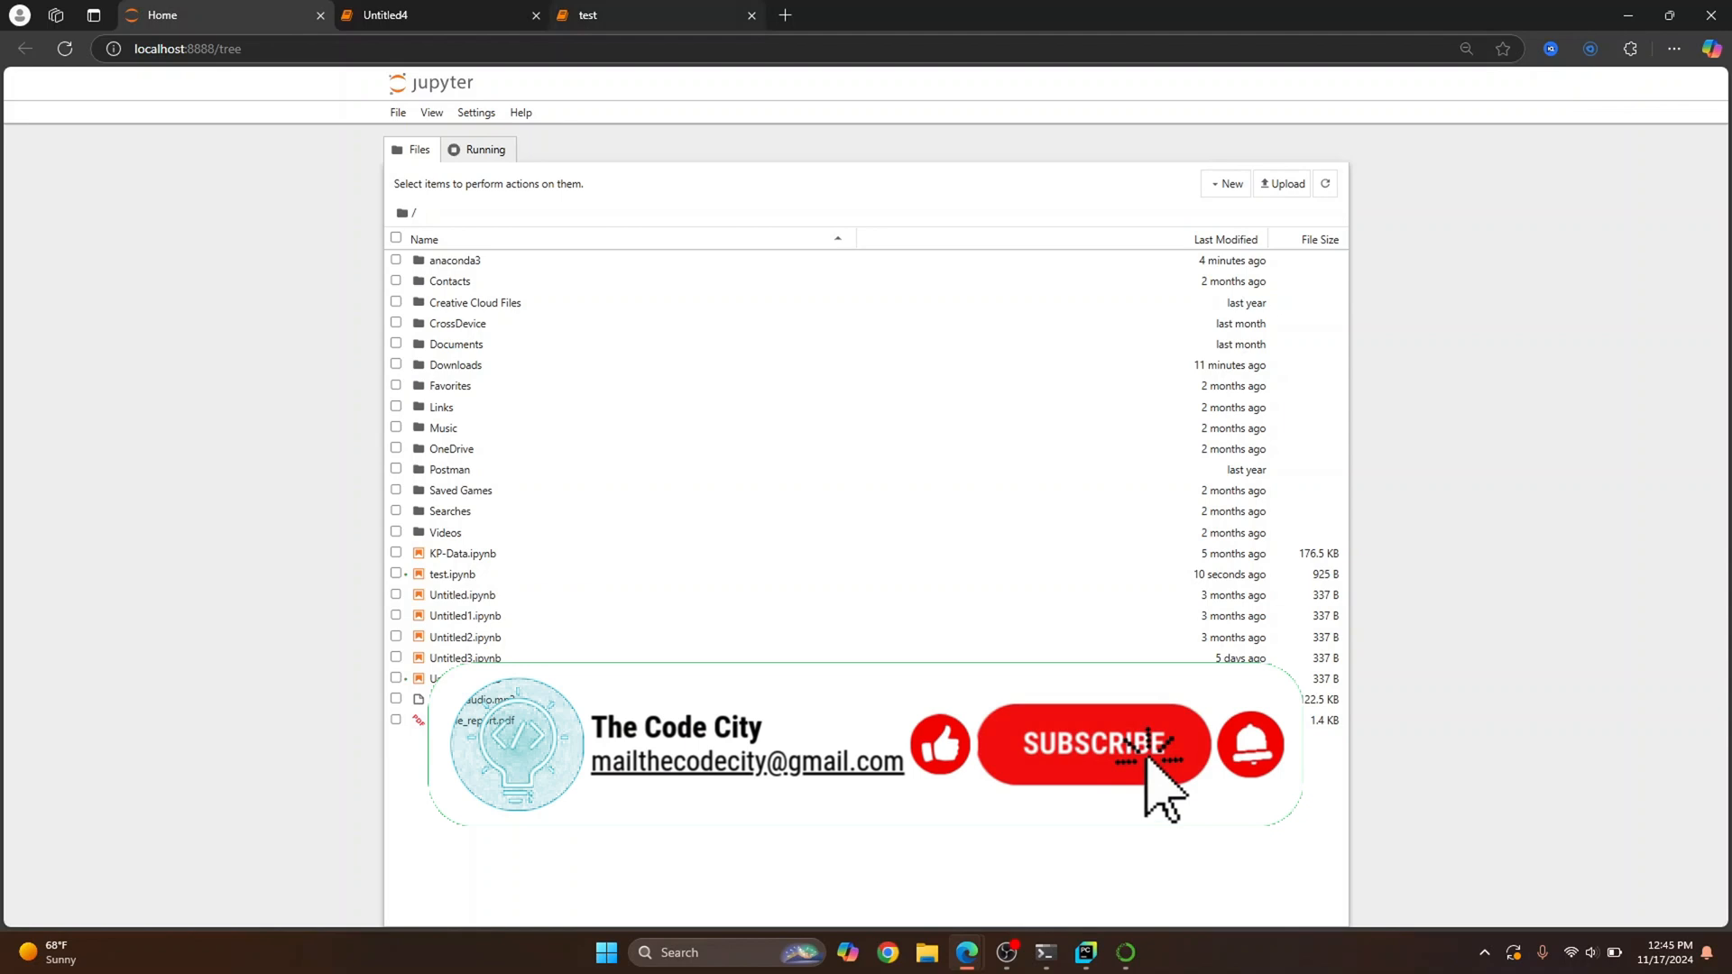
Switch back to the test notebook showing its Hello, World output
{"action": "left_click", "coordinate": [587, 16]}
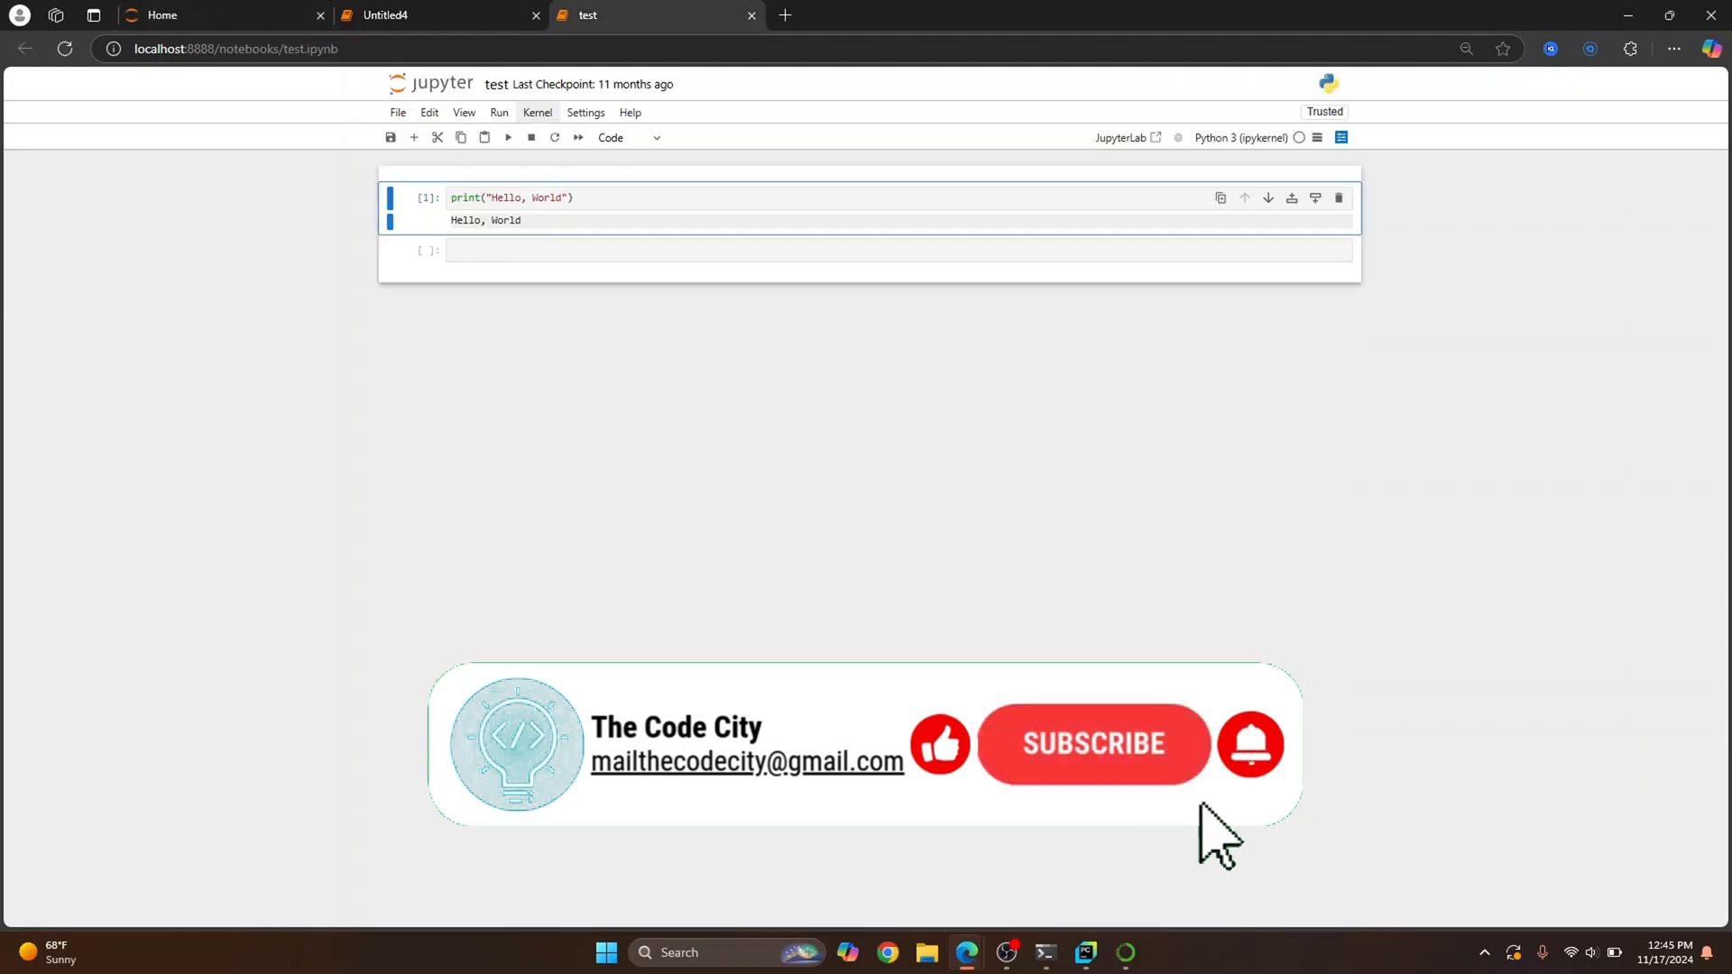